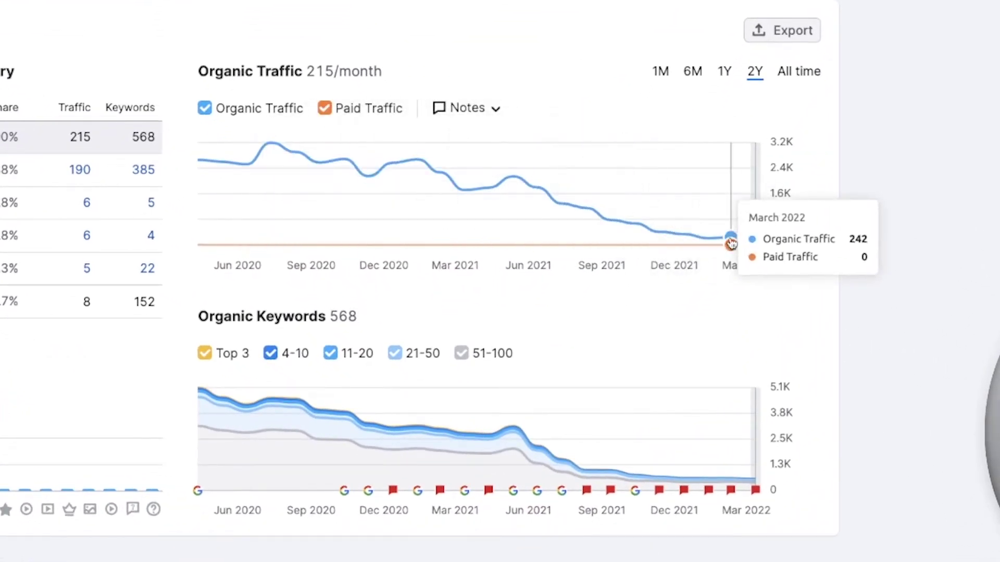
# - Show the organic traffic trend for all time, the last six months and one year
pyautogui.click(805, 71)
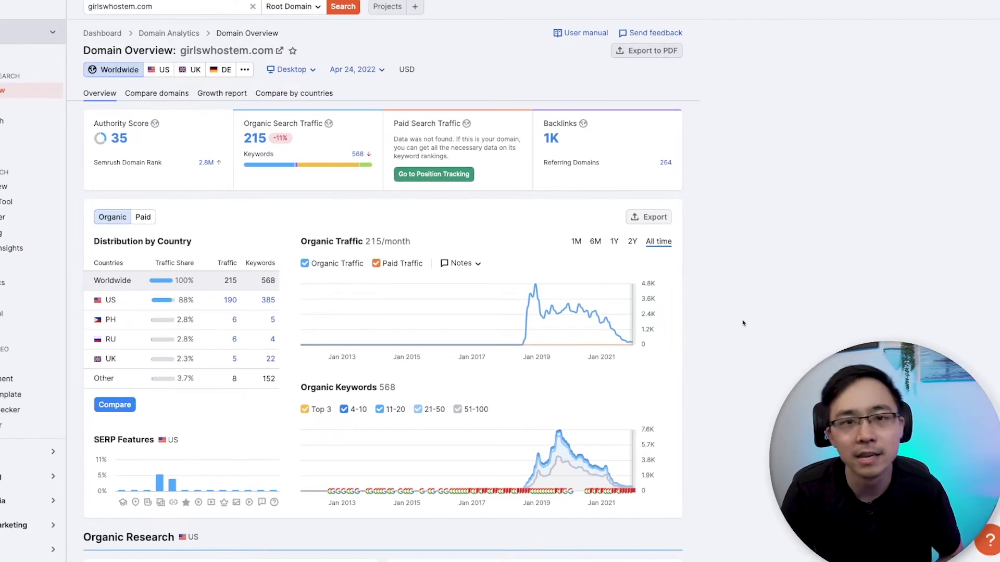
pyautogui.click(596, 243)
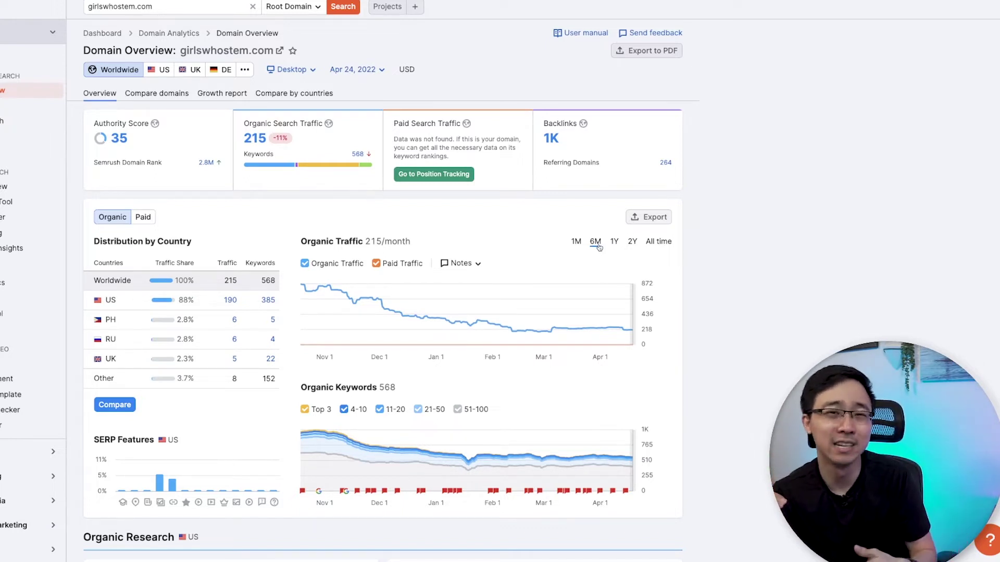
pyautogui.click(614, 243)
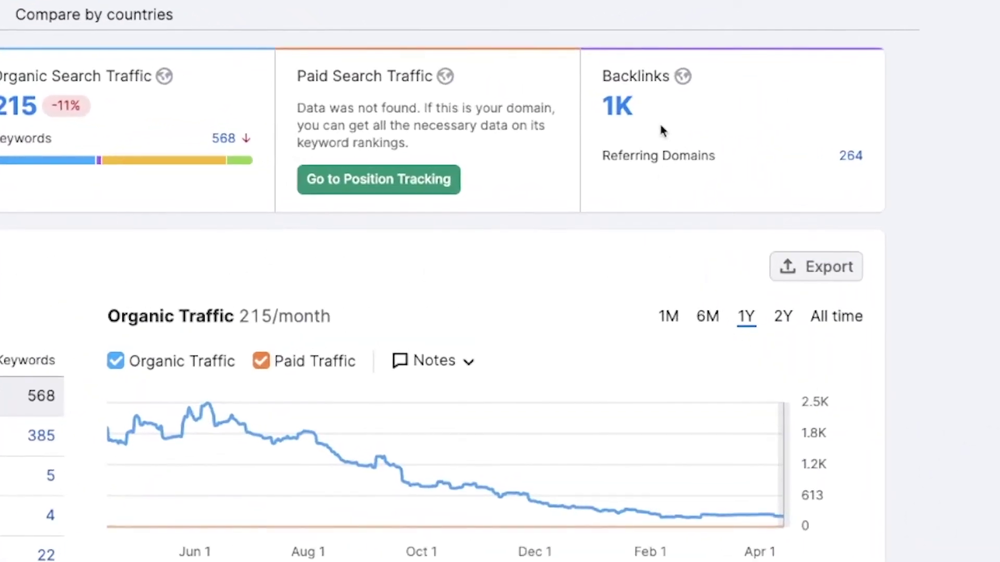
# - Examine the backlink section of the domain overview, including follow versus nofollow links and backlink types
pyautogui.scroll(-20, 660, 127)
pyautogui.scroll(-20, 655, 125)
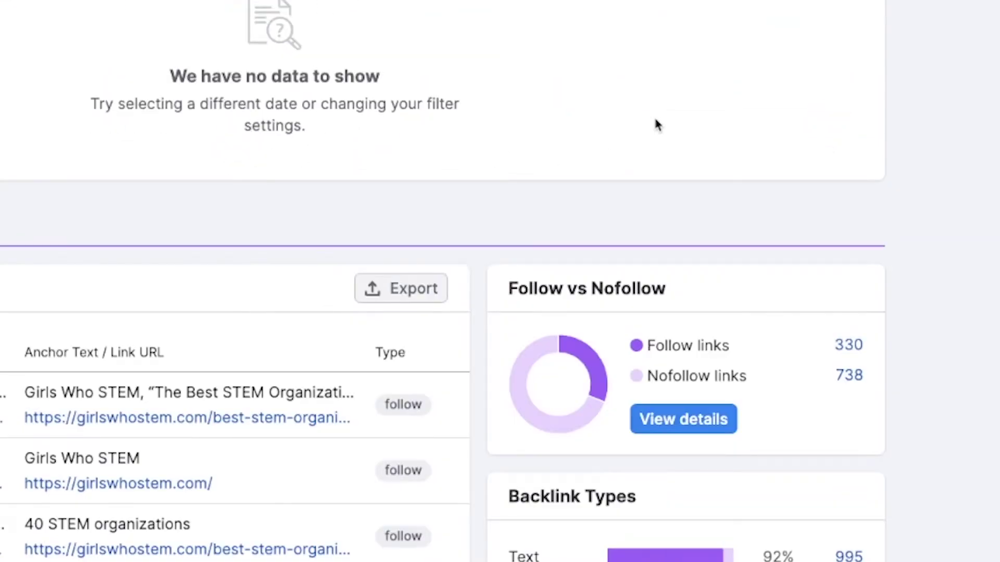
pyautogui.scroll(-4, 655, 125)
pyautogui.scroll(-1, 982, 218)
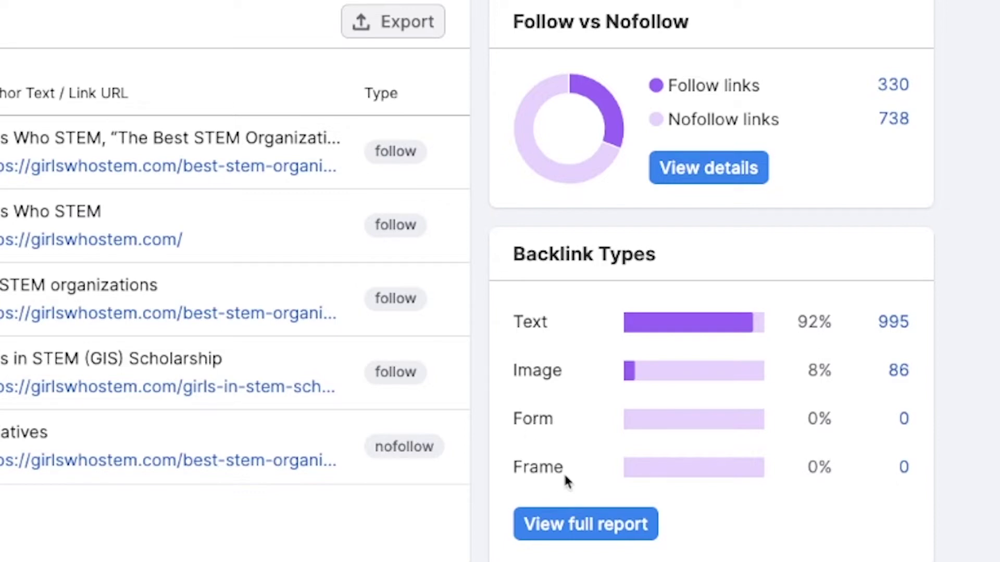
# - Open the full Indexed Pages report for girlswhostem.com and review the backlinks and domains of each page
pyautogui.scroll(-10, 564, 473)
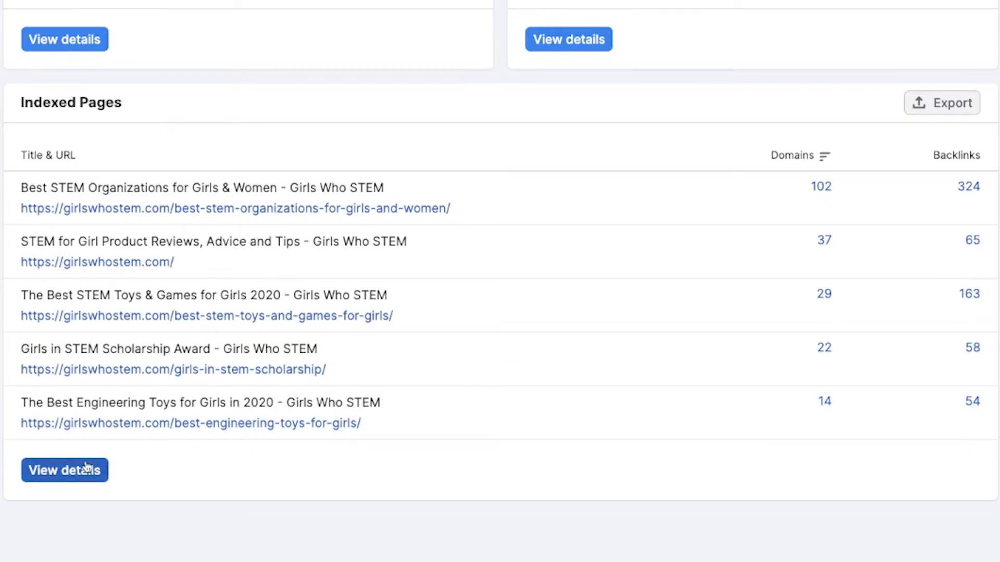
pyautogui.click(86, 467)
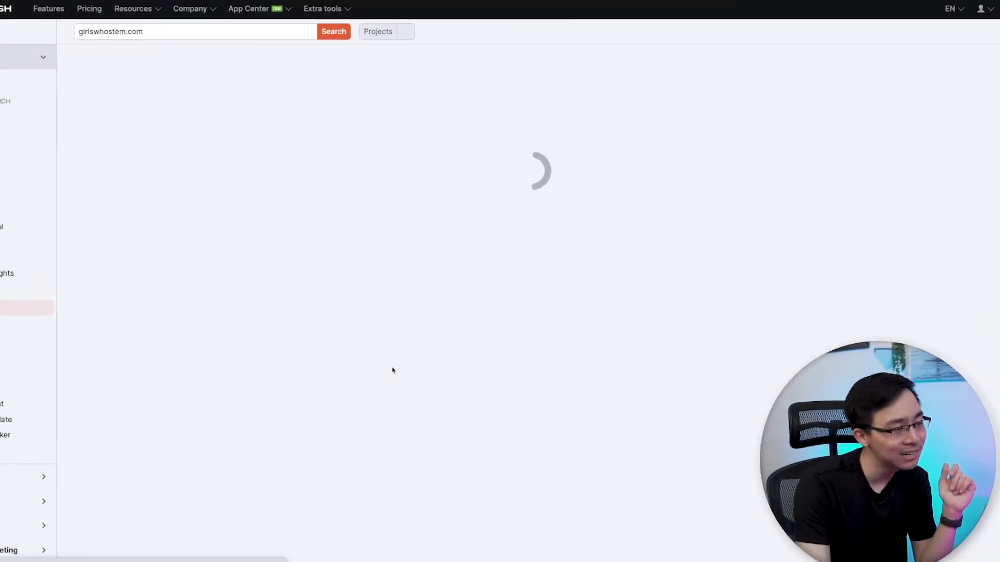
pyautogui.scroll(-1, 739, 282)
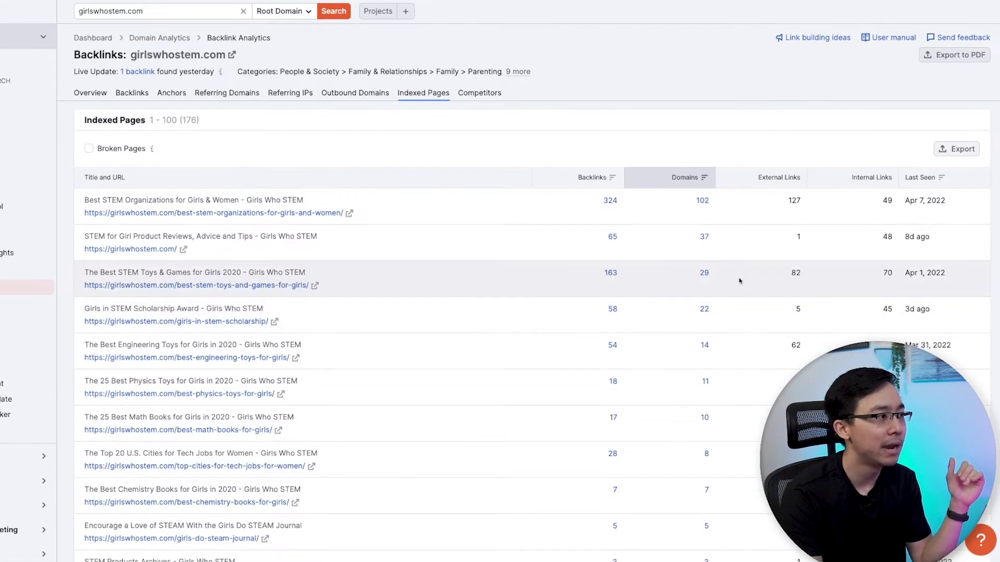
pyautogui.scroll(-4, 740, 280)
pyautogui.scroll(-5, 739, 279)
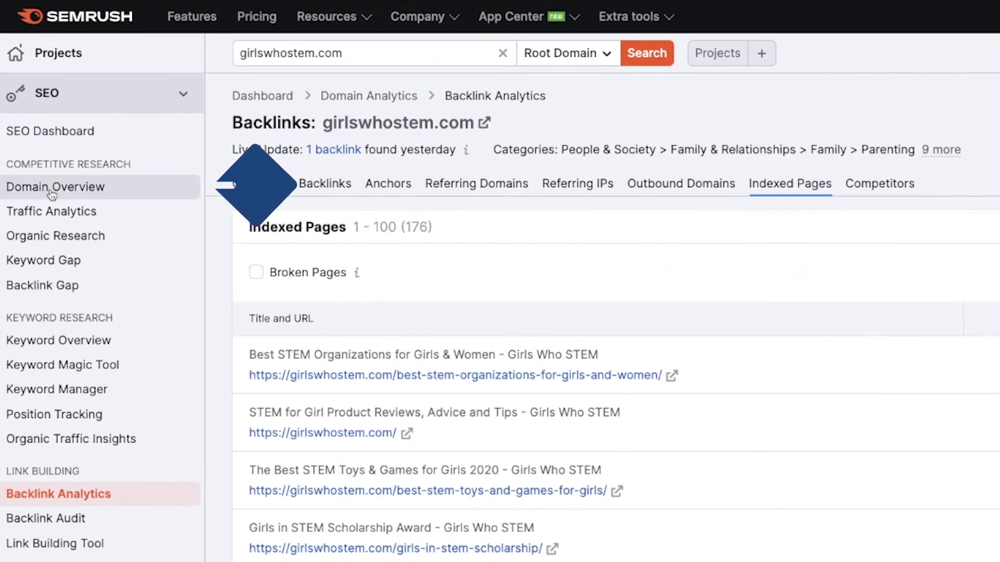
# - Return to the Domain Overview and inspect stemforher.org, stemlikeagirl.org and girlswhostem.com on the Competitive Positioning Map
pyautogui.click(56, 194)
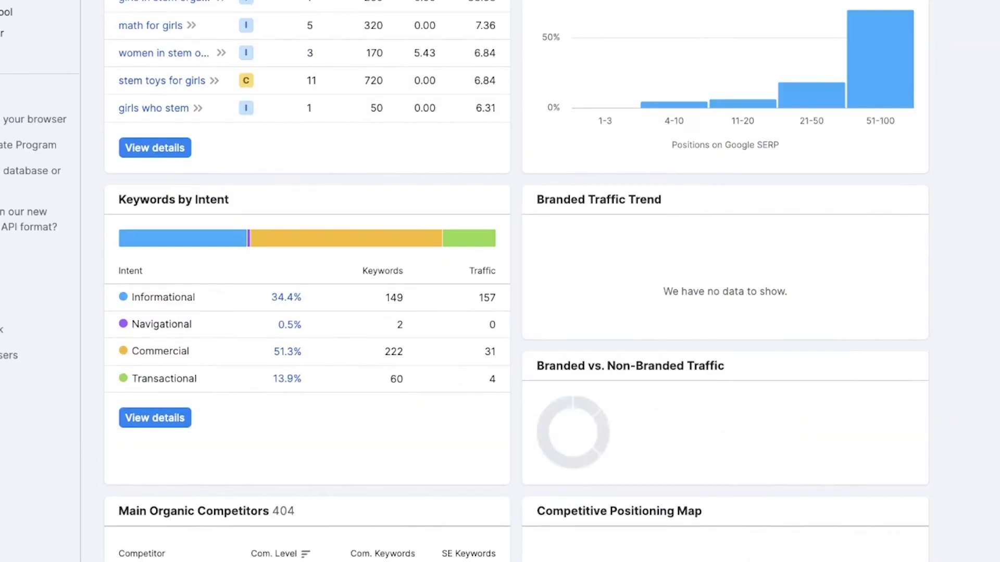
pyautogui.scroll(-5, 806, 264)
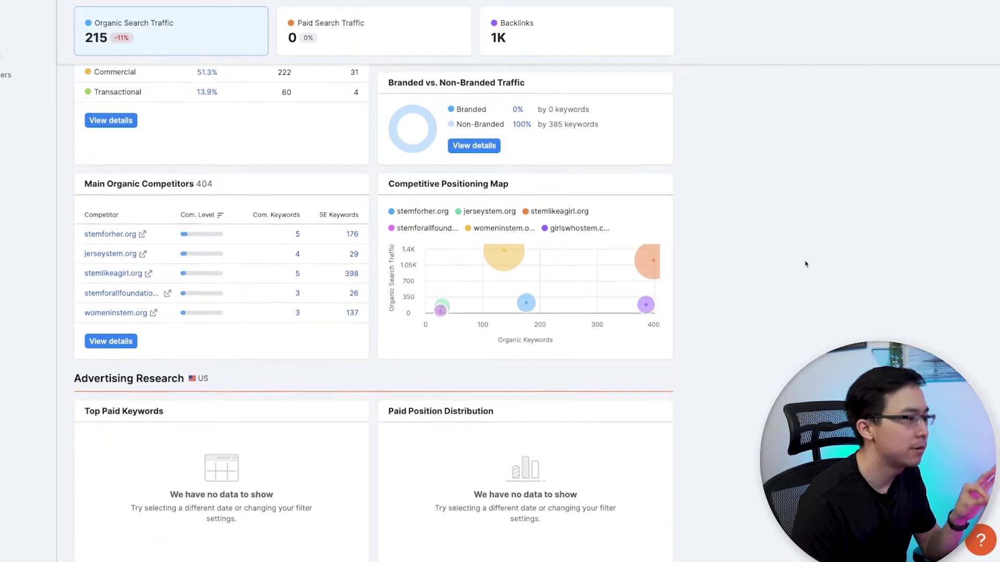
pyautogui.scroll(-2, 806, 264)
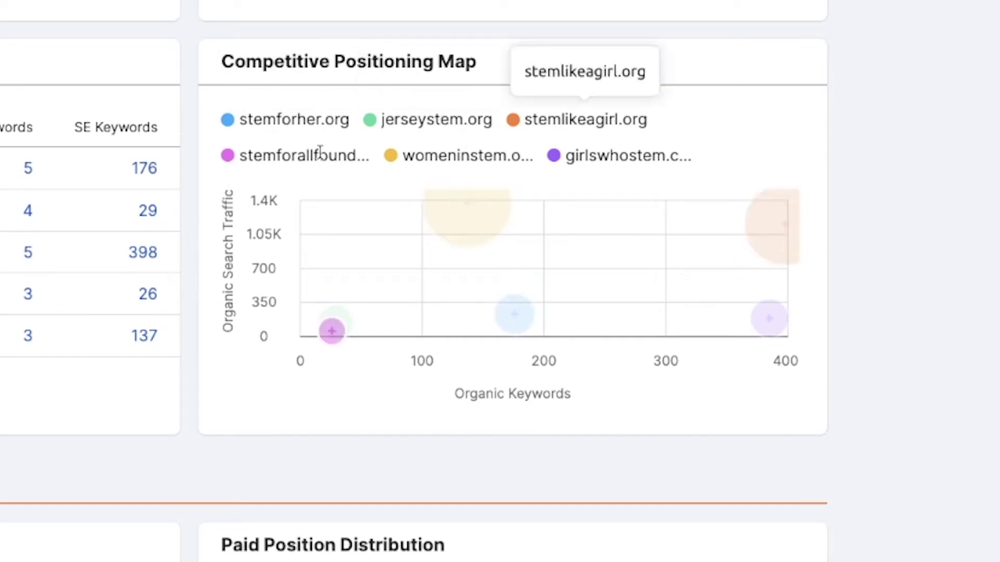
pyautogui.moveTo(515, 315)
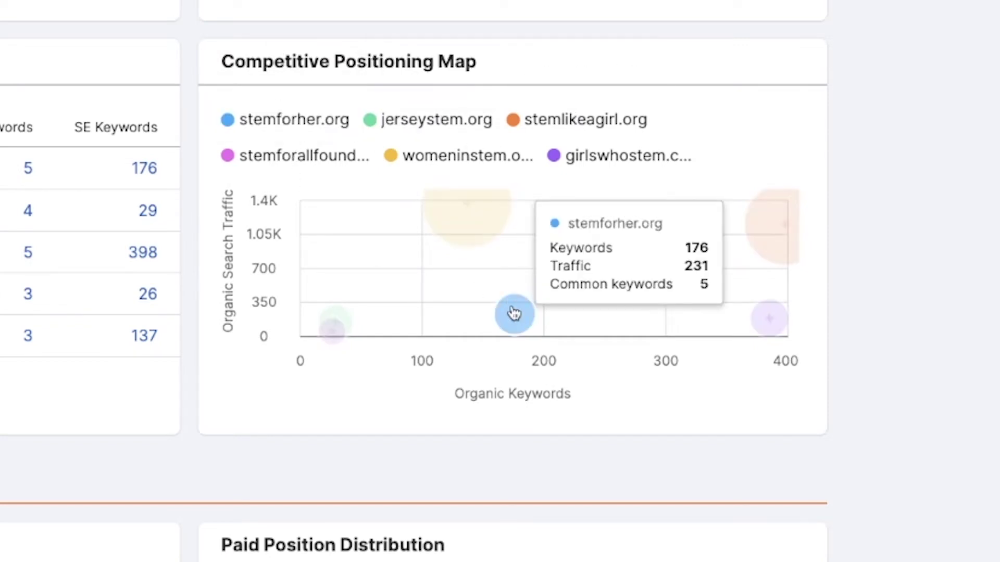
pyautogui.moveTo(767, 247)
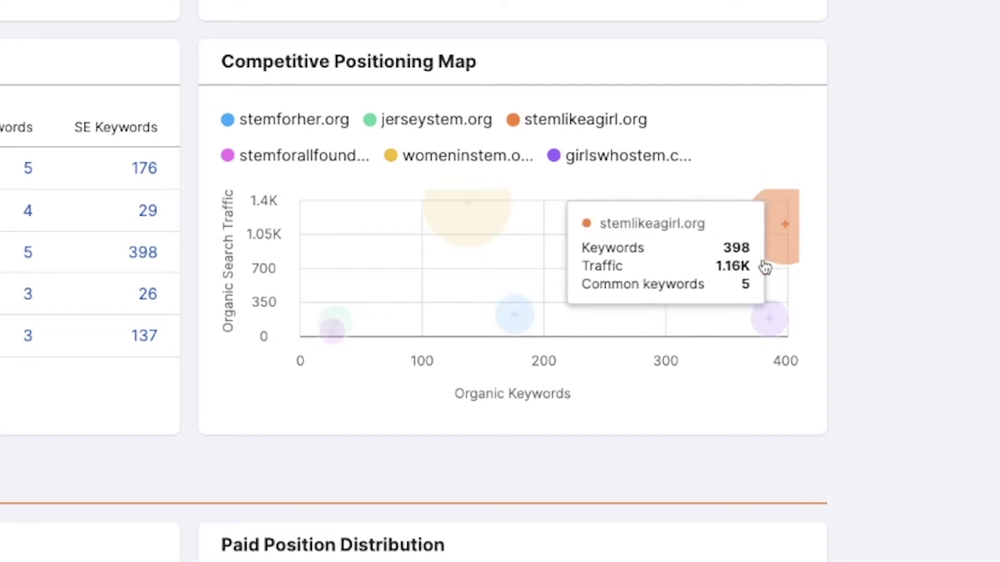
pyautogui.moveTo(768, 315)
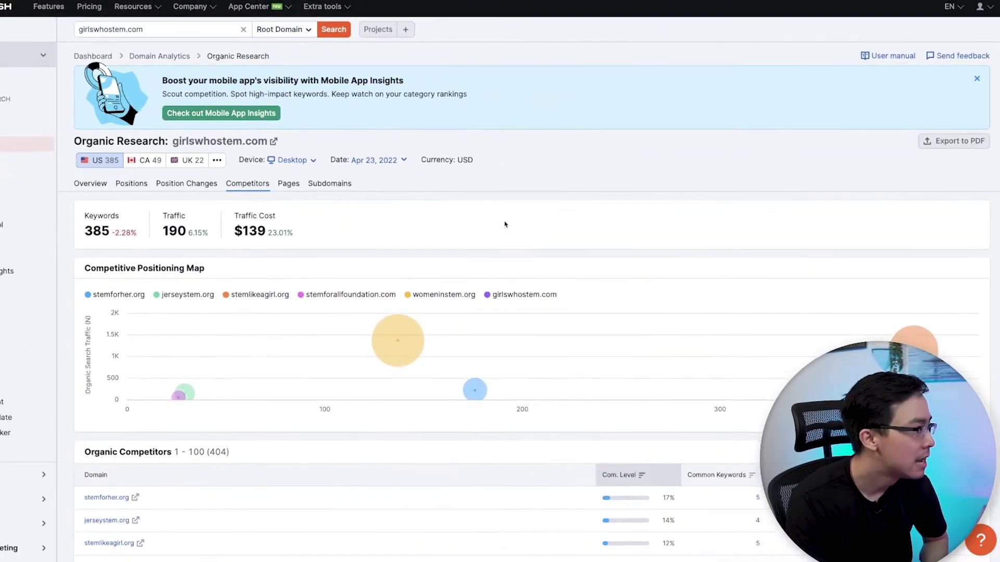
# - Review the full organic competitors report for girlswhostem.com, comparing the competitor domains on its positioning map
pyautogui.scroll(-3, 504, 225)
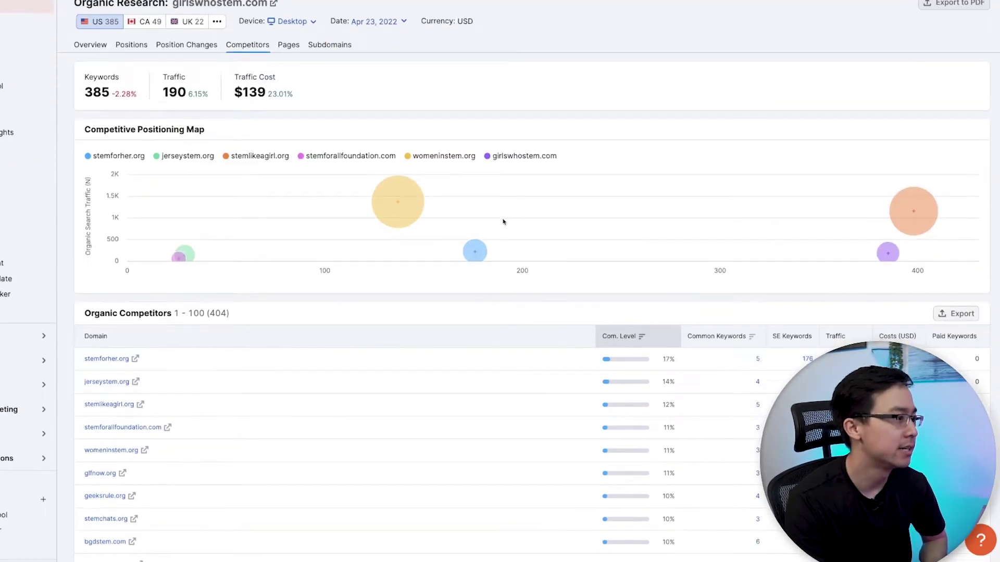
pyautogui.scroll(-1, 503, 221)
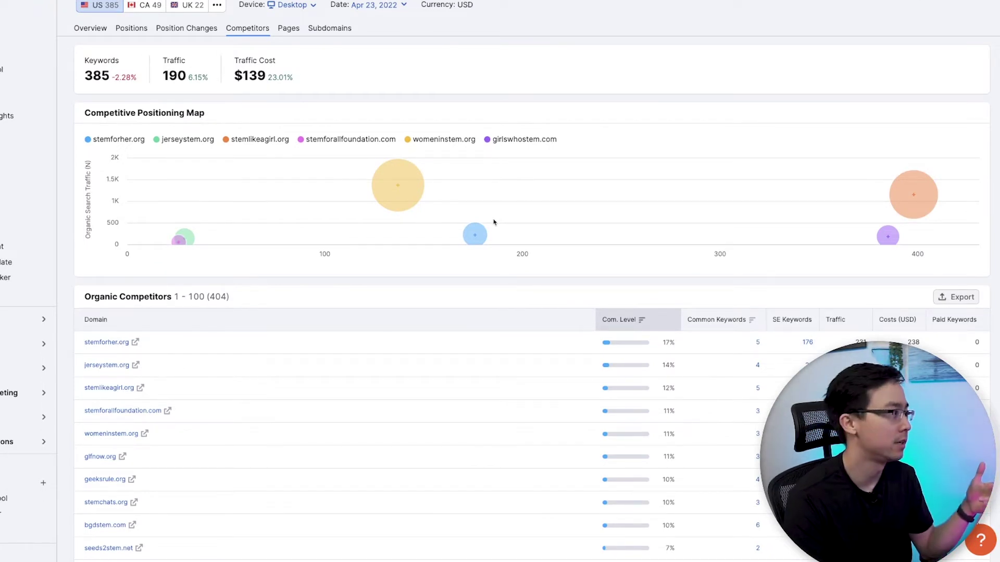
pyautogui.scroll(-1, 553, 218)
pyautogui.moveTo(931, 189)
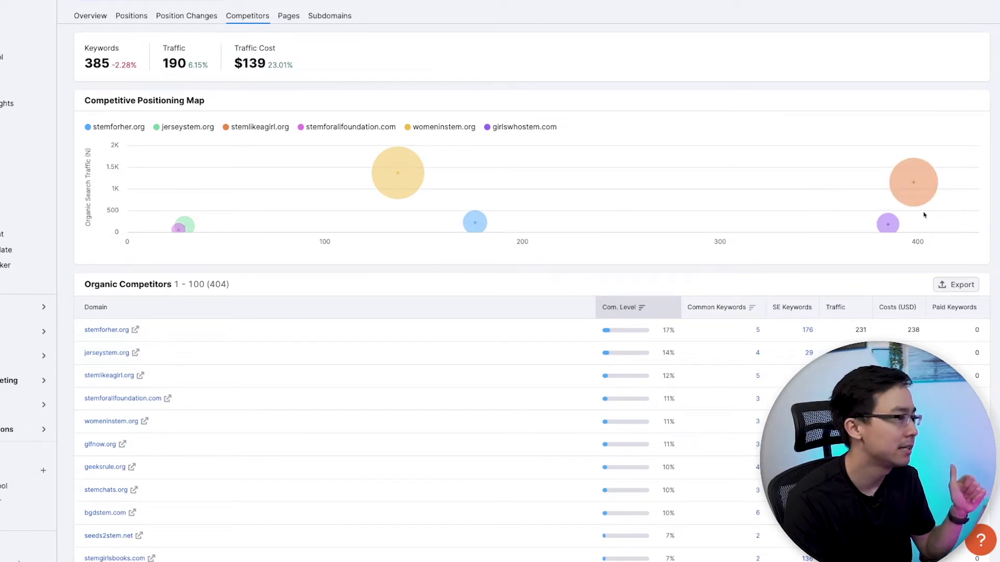
# - Visit the stemforher.org website from the organic competitors list and look through its homepage
pyautogui.click(136, 333)
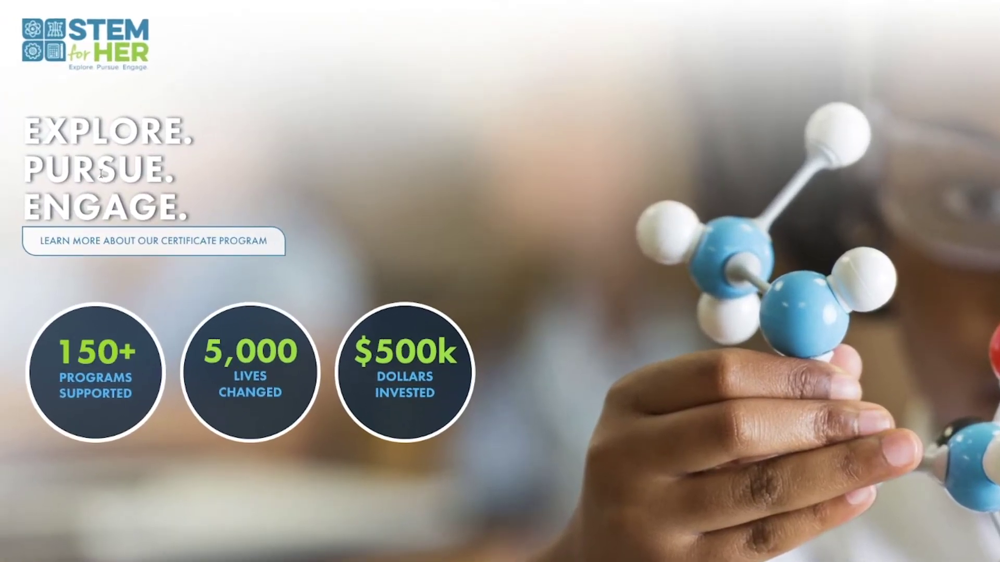
pyautogui.scroll(-5, 278, 180)
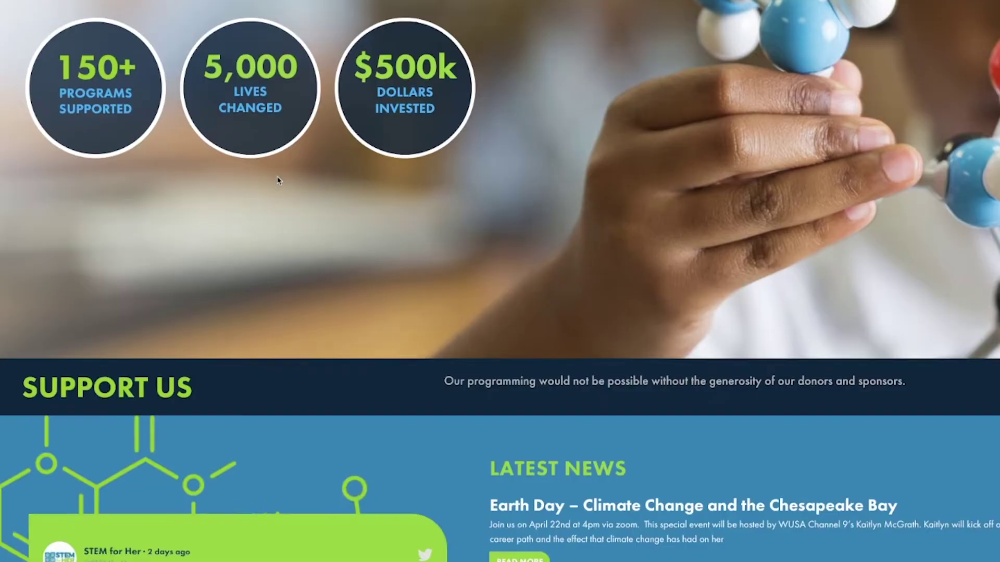
pyautogui.scroll(-20, 354, 183)
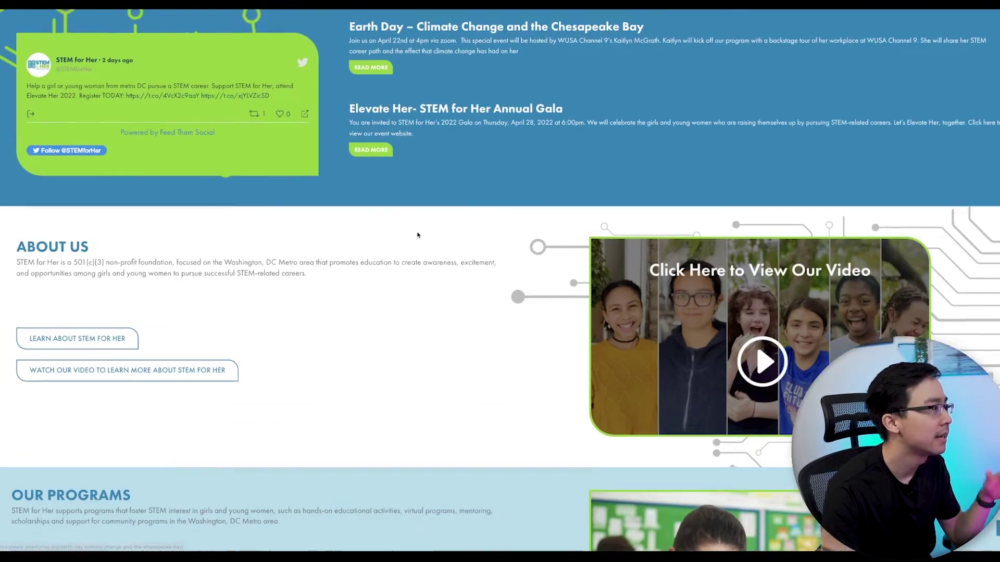
pyautogui.scroll(-15, 347, 205)
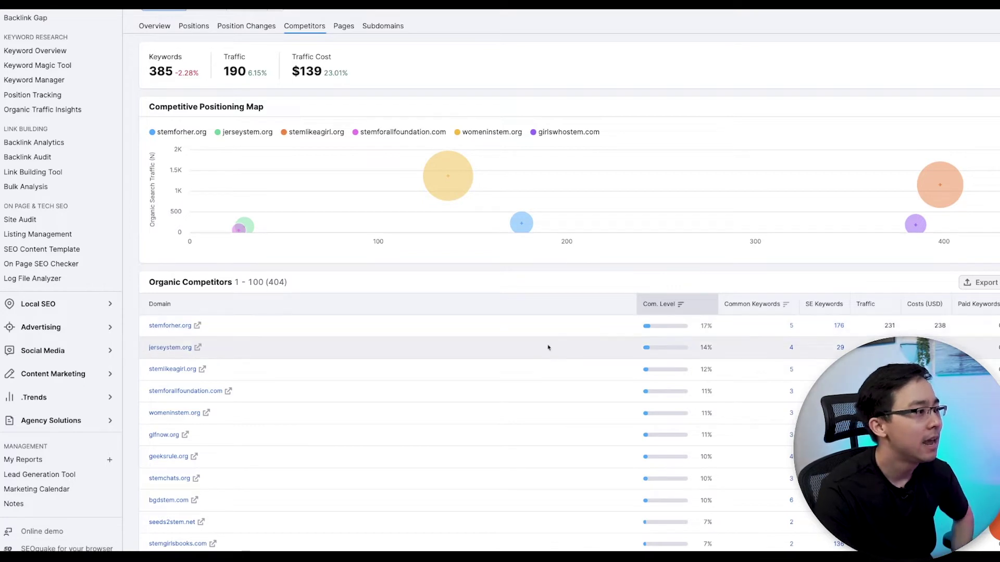
# - Open the organic research for competitor stemforher.org and examine the keywords in its organic search positions
pyautogui.click(171, 326)
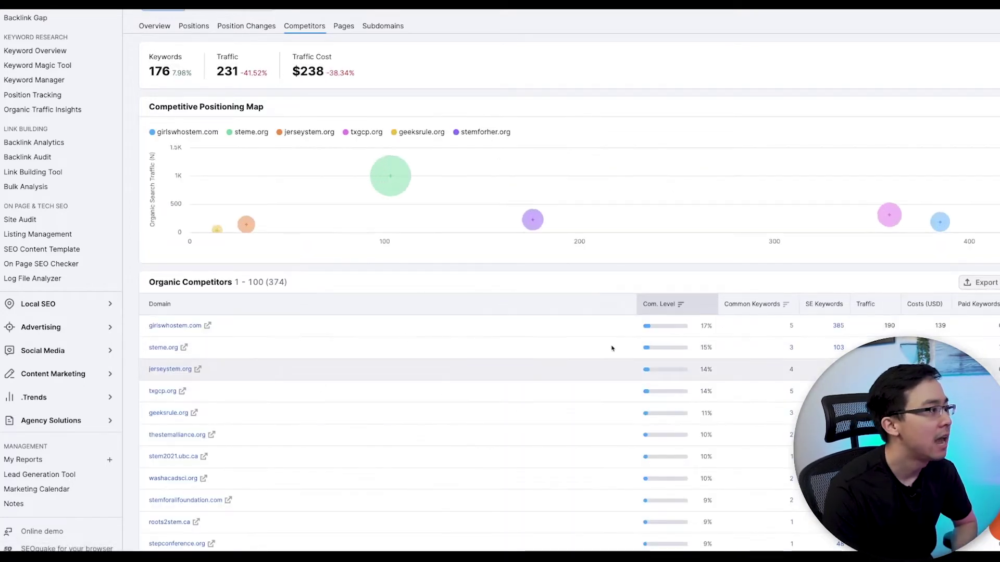
pyautogui.scroll(3, 599, 316)
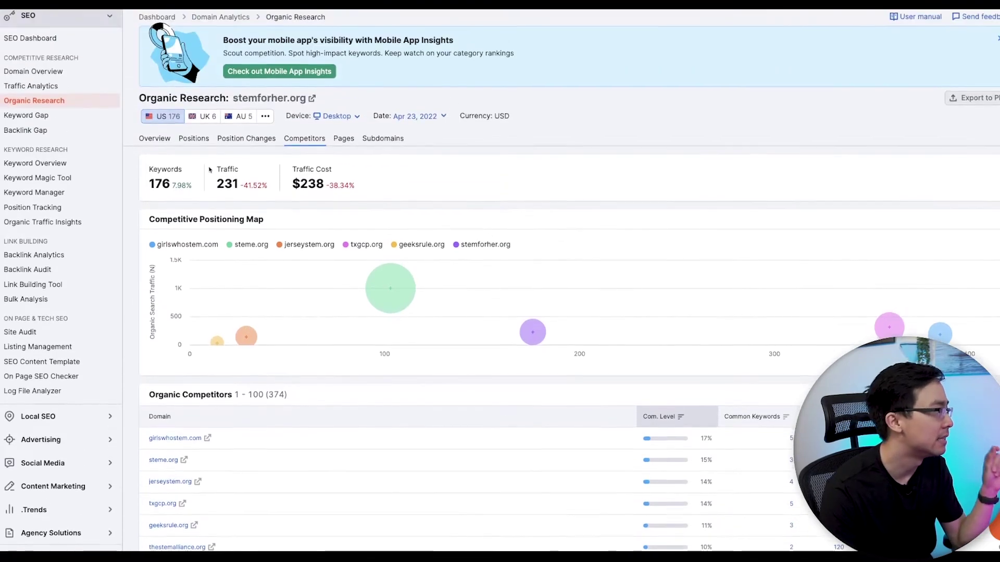
pyautogui.click(191, 142)
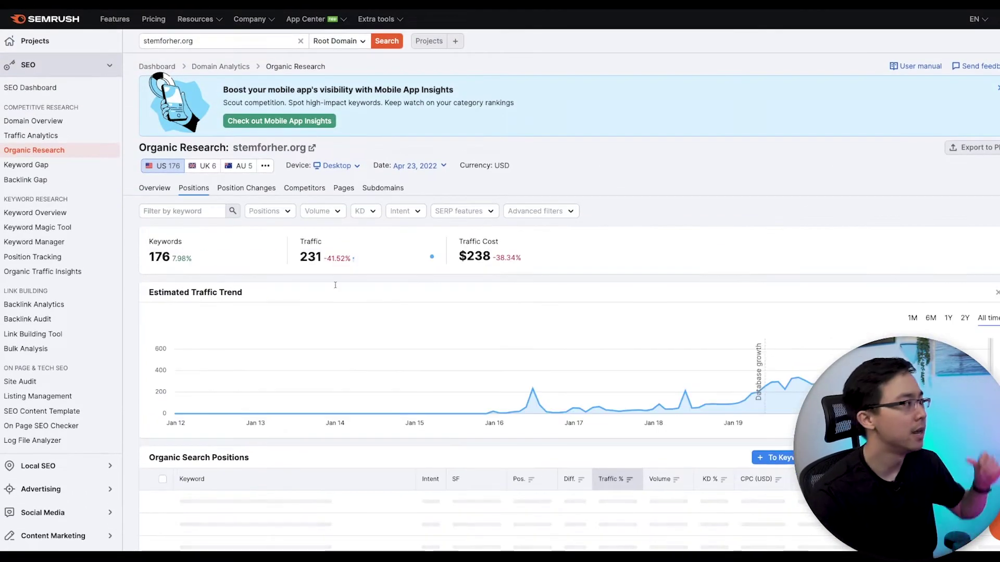
pyautogui.scroll(-2, 346, 284)
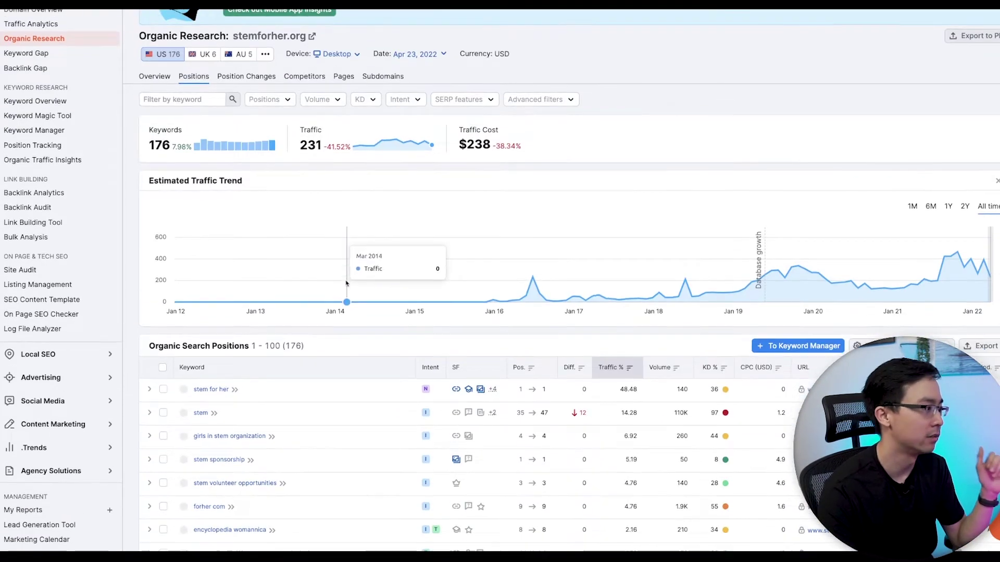
pyautogui.scroll(-2, 207, 272)
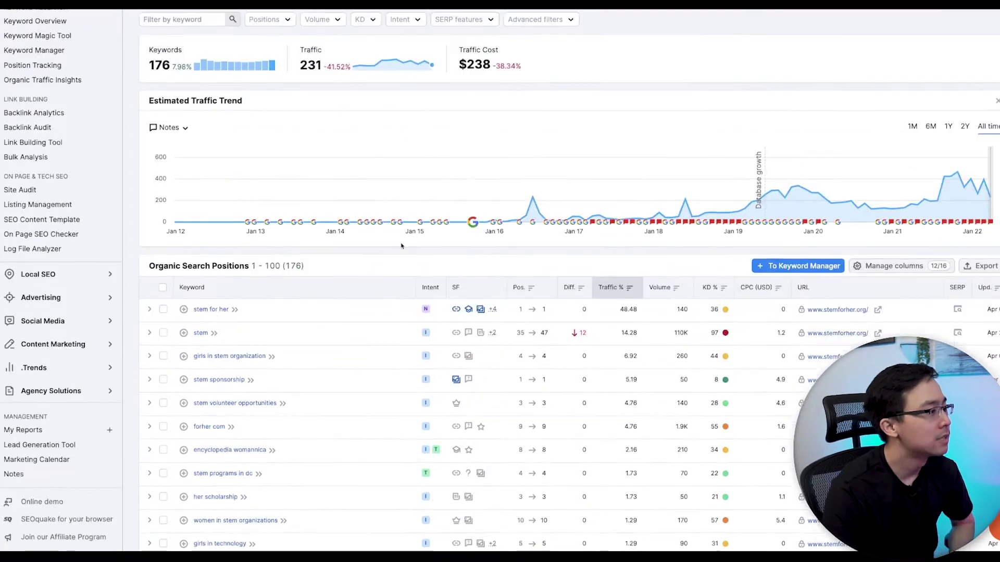
pyautogui.scroll(-2, 208, 273)
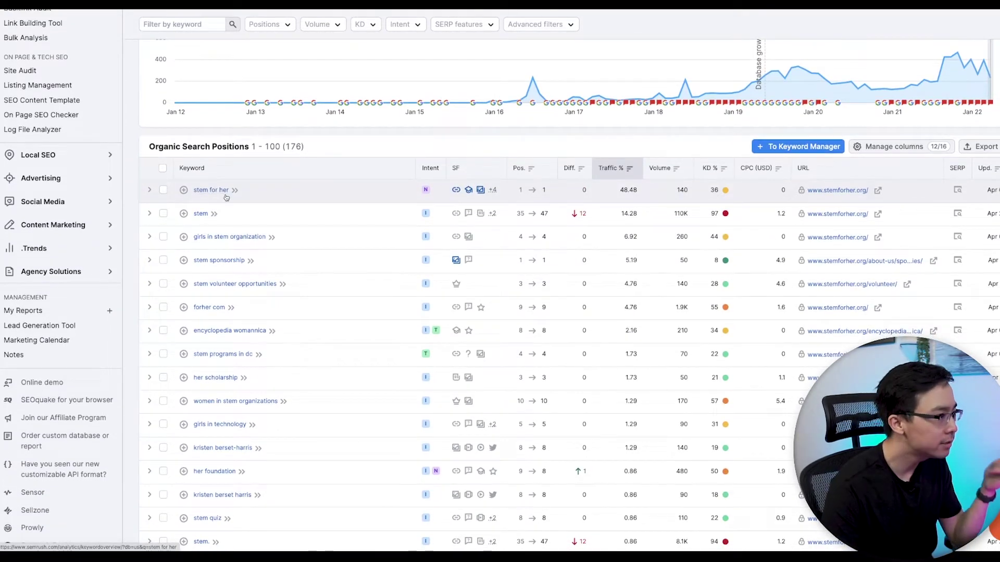
pyautogui.scroll(-2, 229, 182)
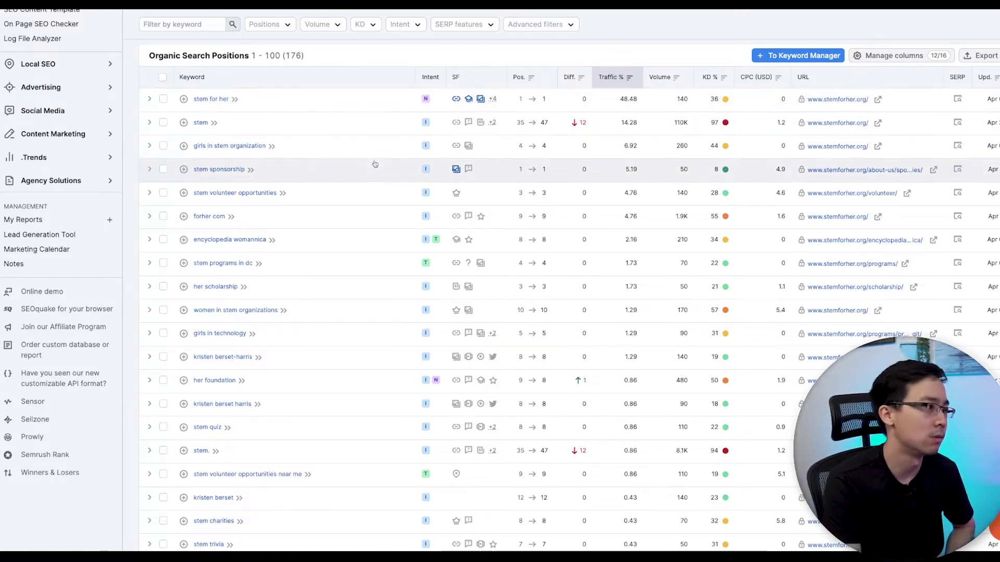
# - Go back to the organic competitors of stemforher.org and look through the list for domains with notable traffic
pyautogui.scroll(8, 361, 217)
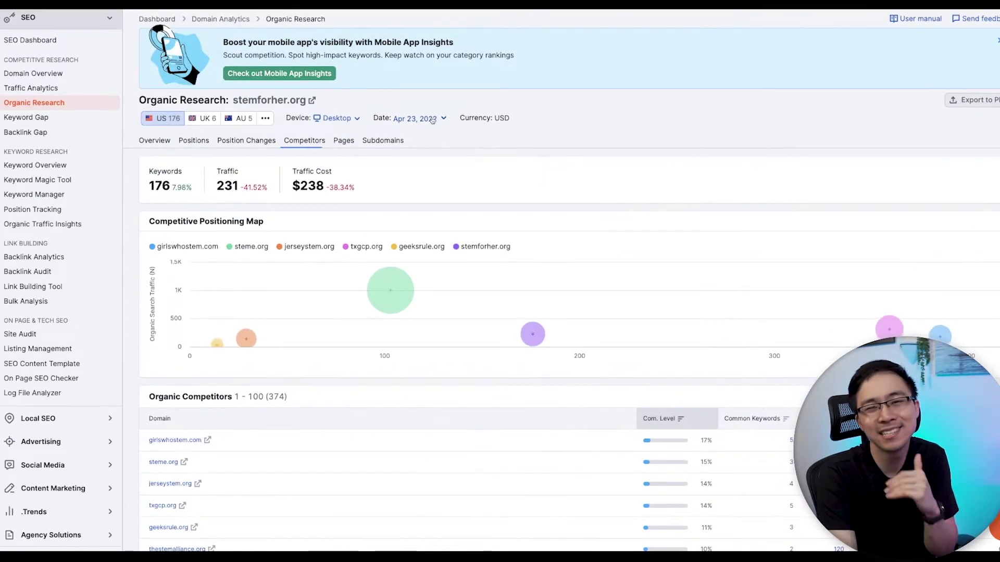
pyautogui.scroll(-4, 616, 237)
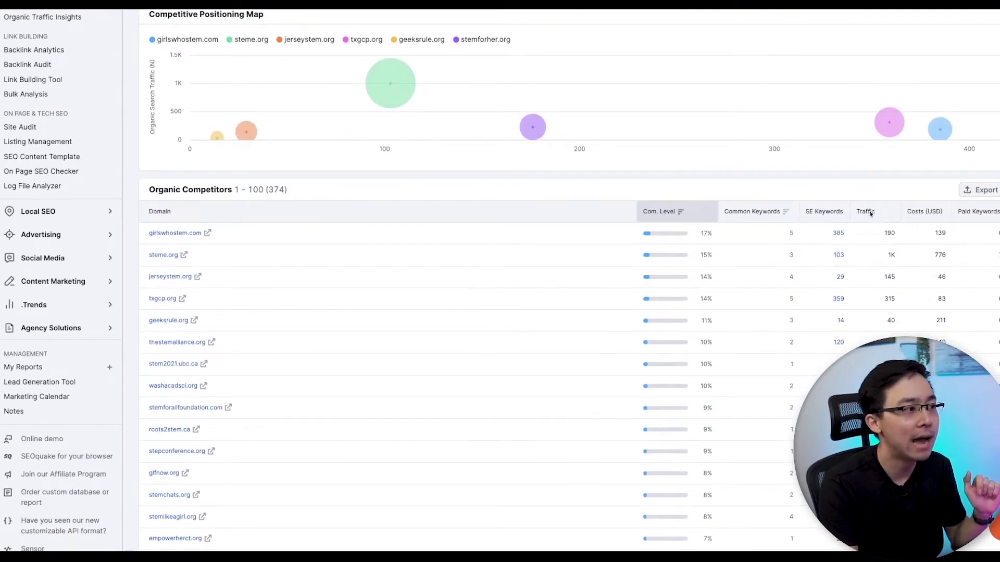
pyautogui.scroll(-2, 881, 273)
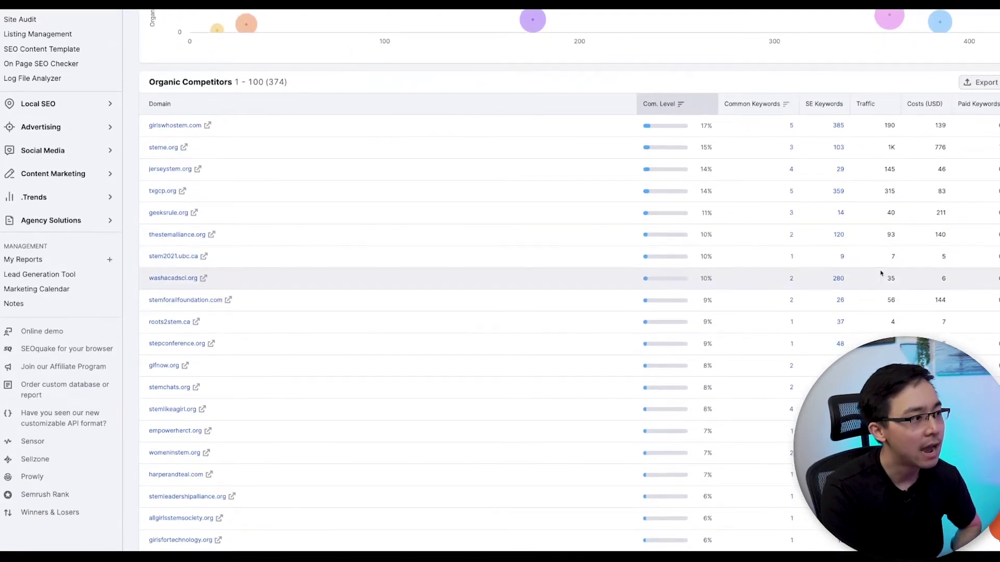
pyautogui.scroll(-1, 859, 239)
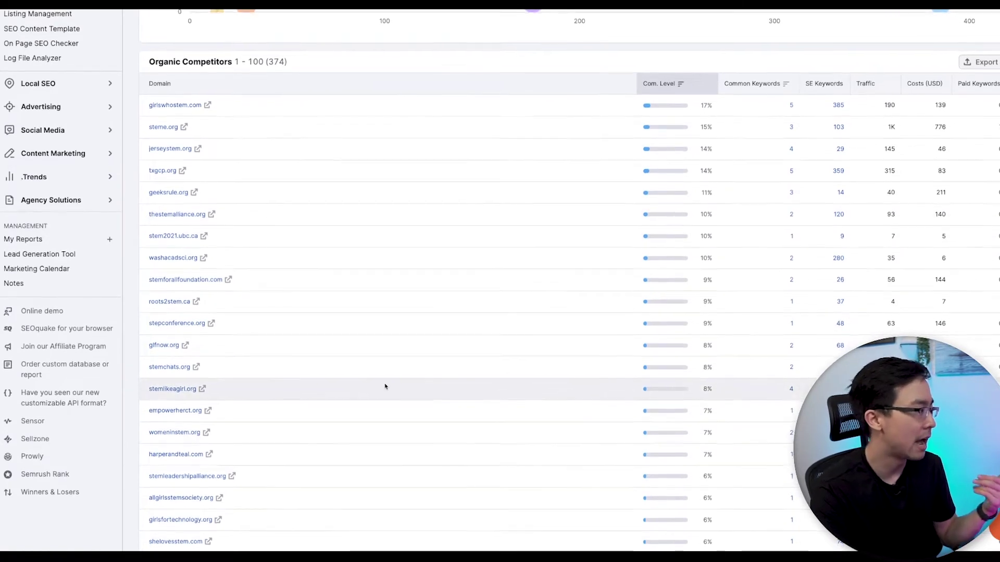
pyautogui.scroll(-5, 441, 354)
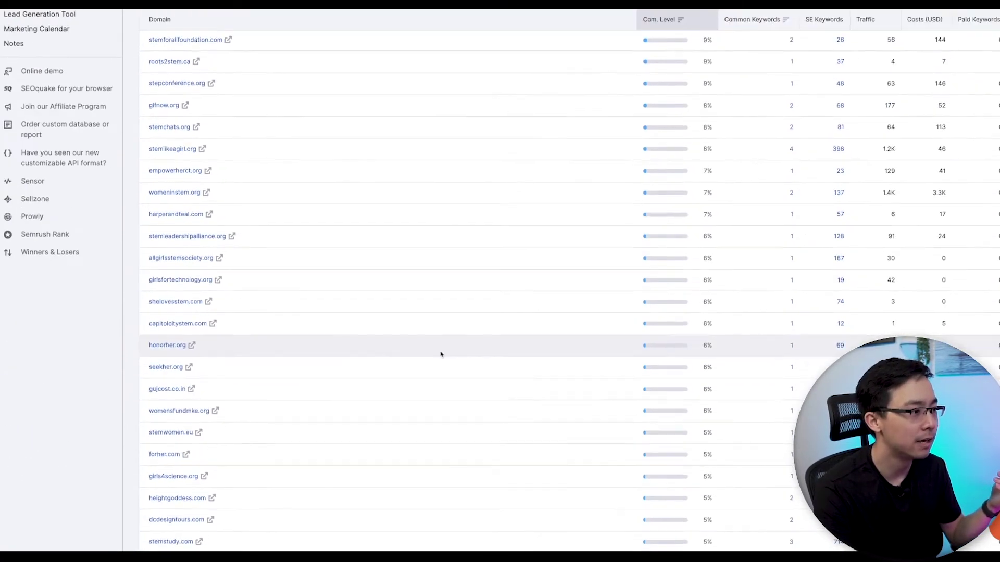
pyautogui.scroll(-1, 441, 355)
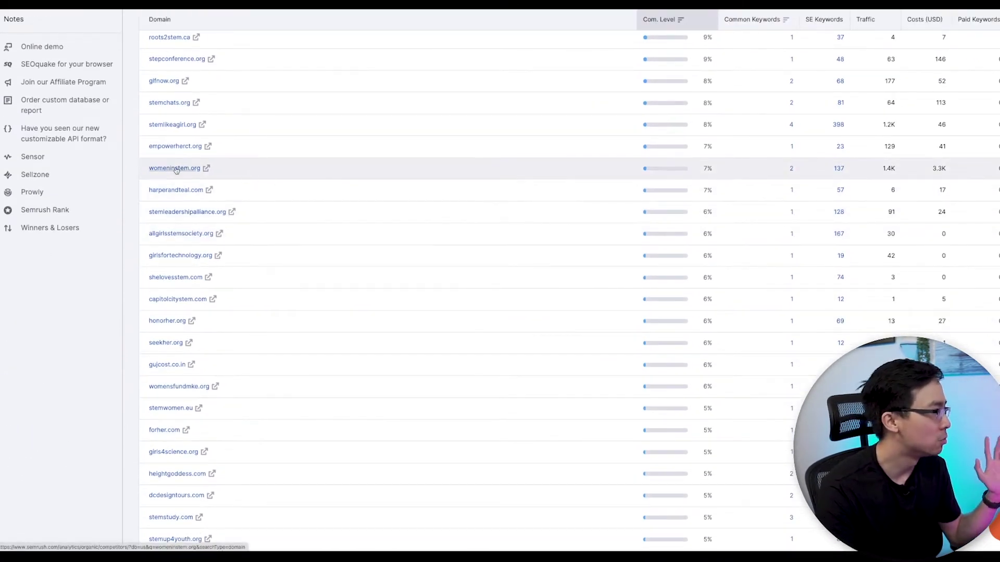
# - Open the organic research for competitor womeninstem.org and examine the keywords, volumes and difficulty in its organic search positions
pyautogui.click(192, 168)
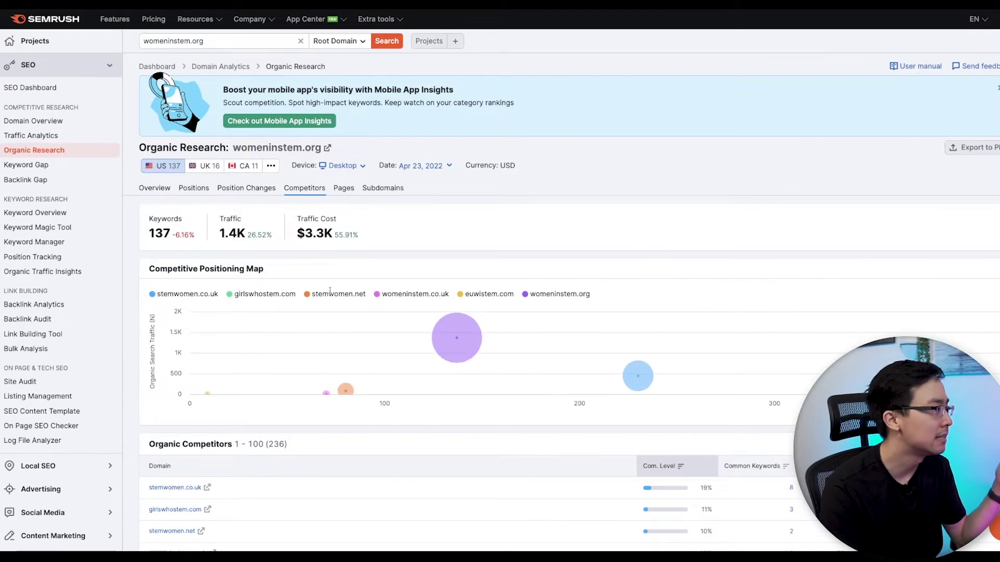
pyautogui.scroll(-1, 330, 291)
pyautogui.moveTo(247, 216)
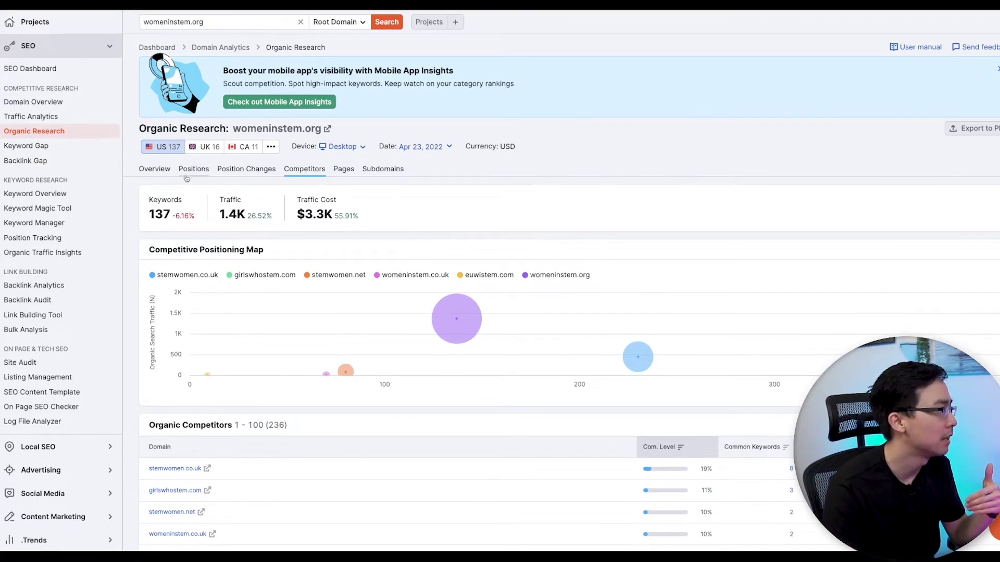
pyautogui.click(188, 171)
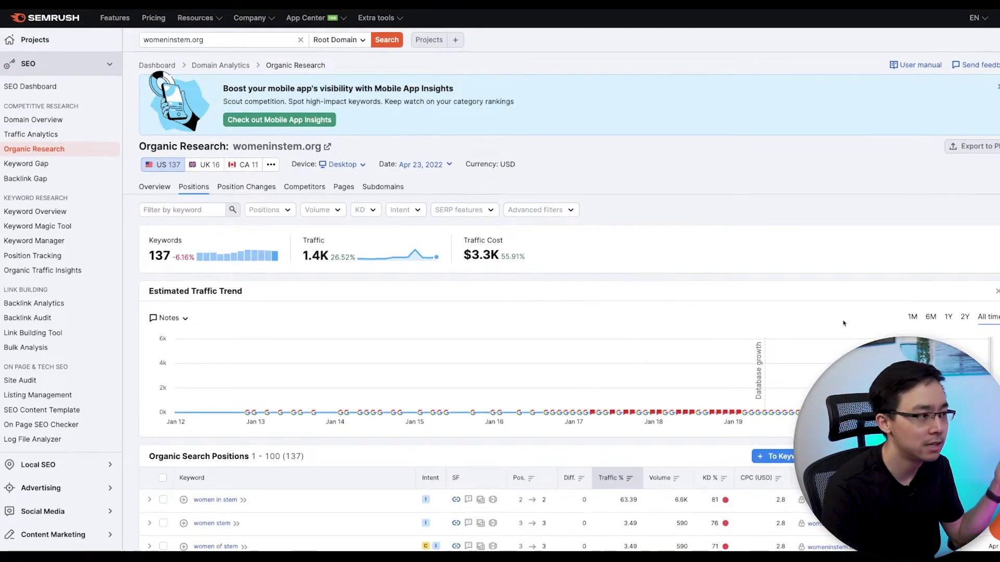
pyautogui.scroll(-4, 844, 324)
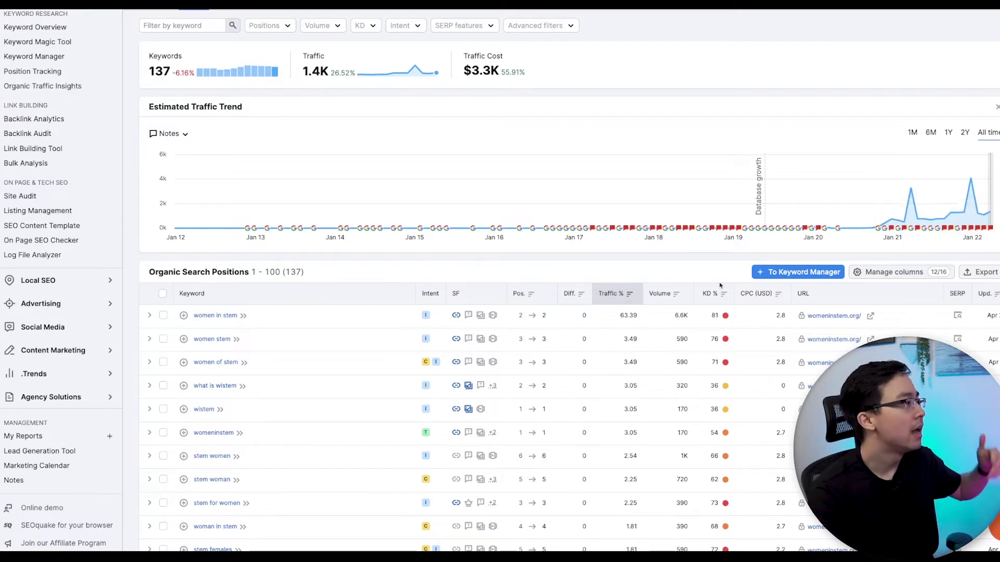
pyautogui.scroll(-2, 594, 308)
pyautogui.scroll(-2, 595, 307)
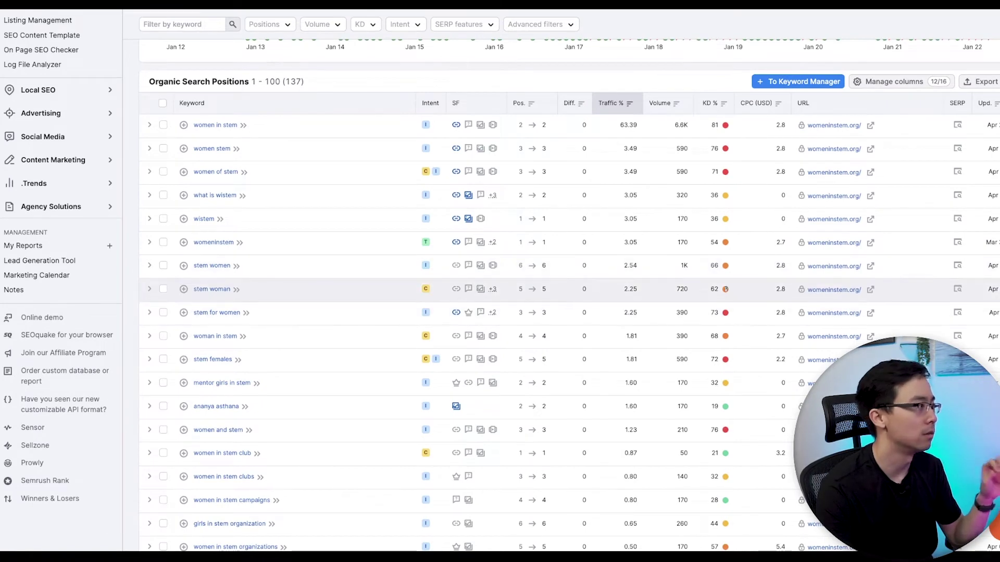
pyautogui.moveTo(725, 289)
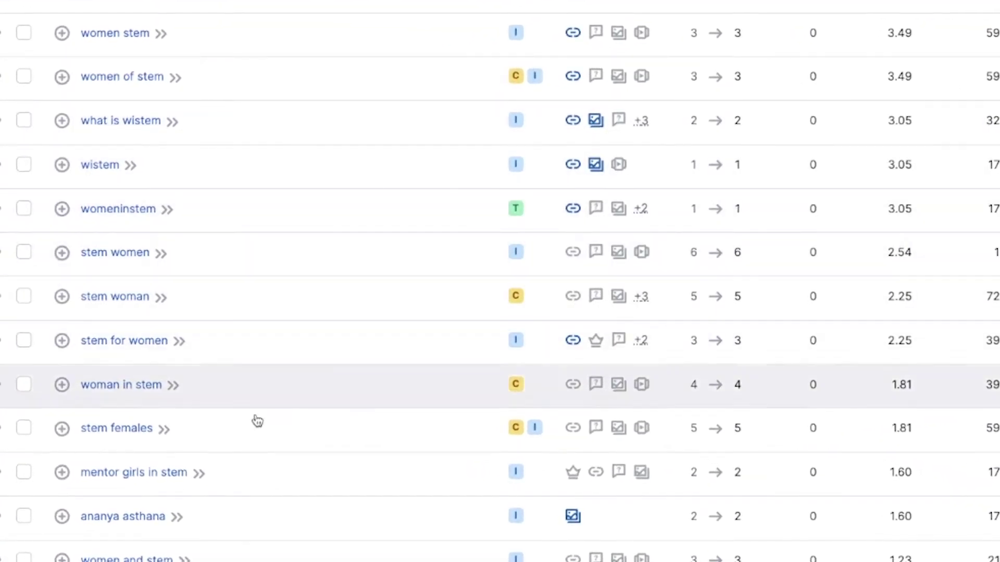
pyautogui.scroll(-1, 308, 466)
pyautogui.scroll(-4, 308, 467)
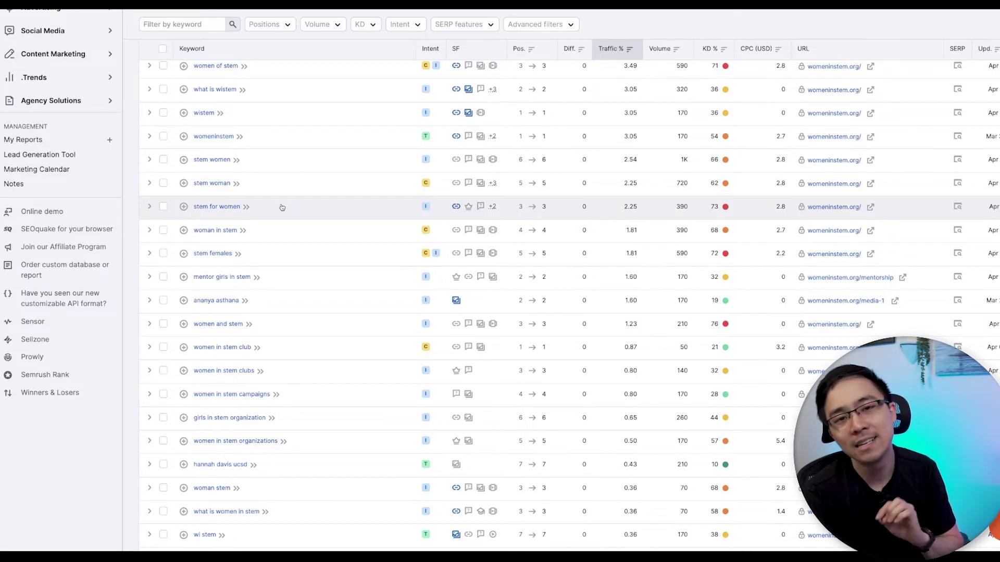
# - Filter womeninstem.org's organic keywords to a custom position range of 1 to 5
pyautogui.scroll(10, 281, 208)
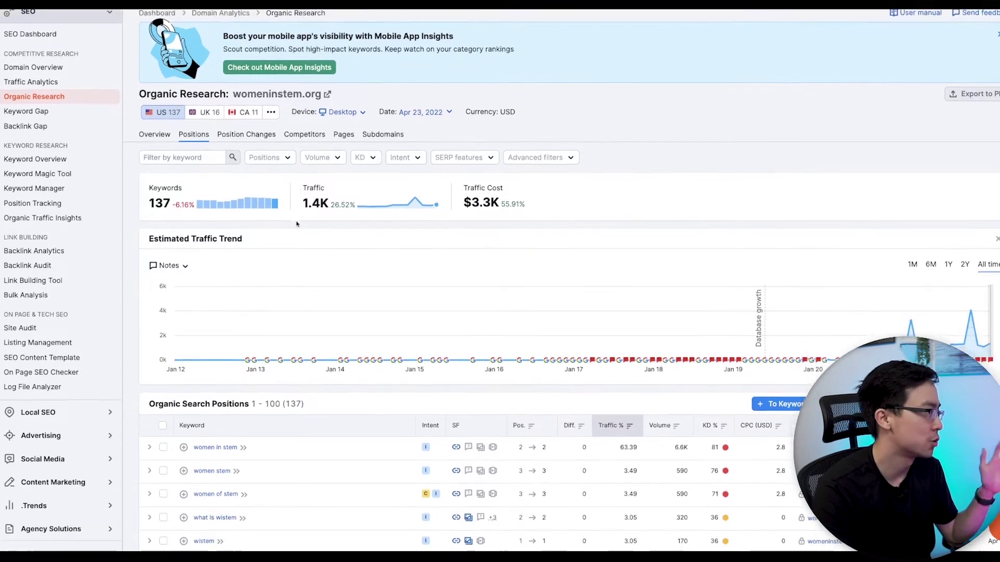
pyautogui.click(270, 211)
pyautogui.click(286, 401)
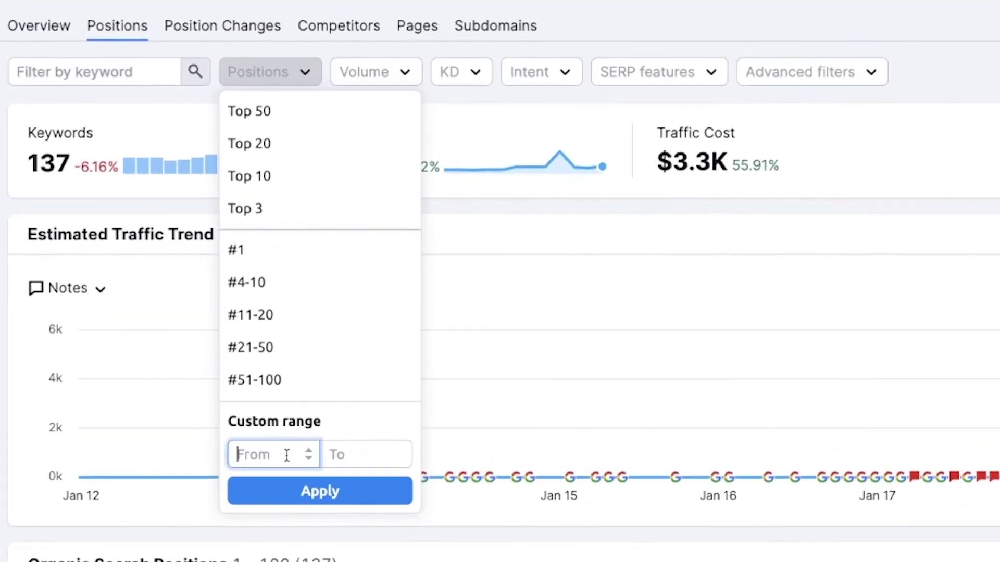
pyautogui.write('1')
pyautogui.press('Tab')
pyautogui.write('5')
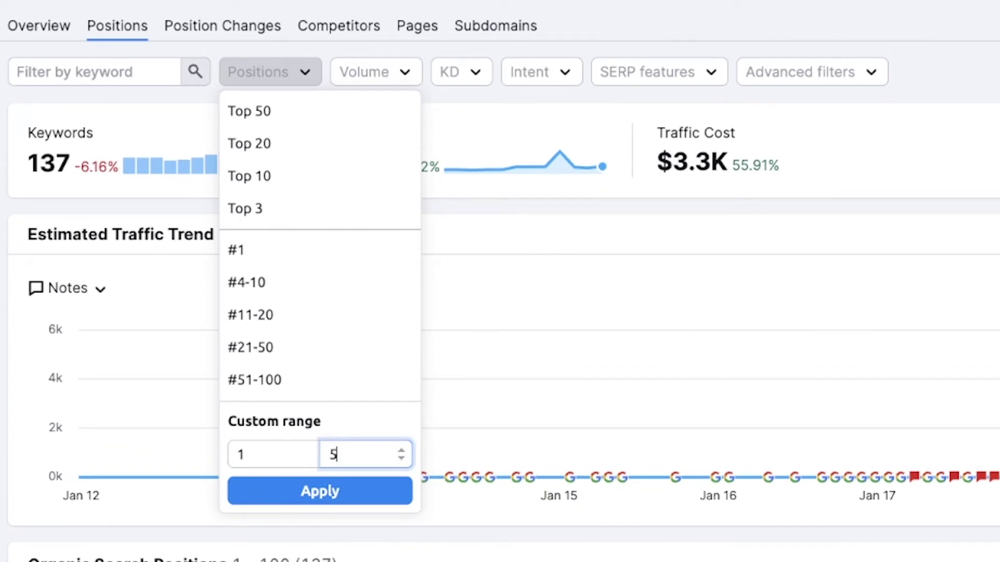
pyautogui.click(323, 485)
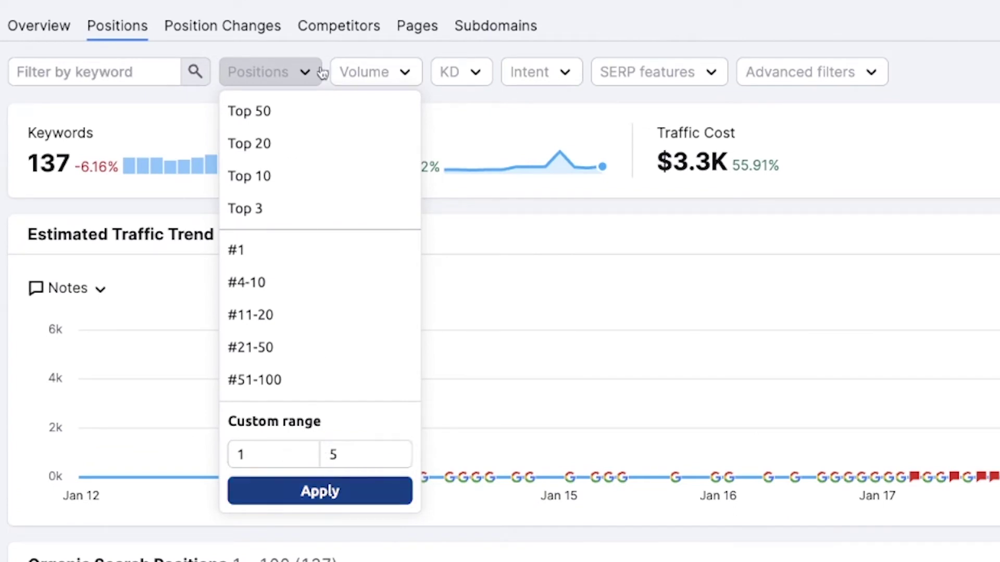
# - Filter the womeninstem.org keywords to a custom search volume of at least 100
pyautogui.click(380, 67)
pyautogui.click(380, 336)
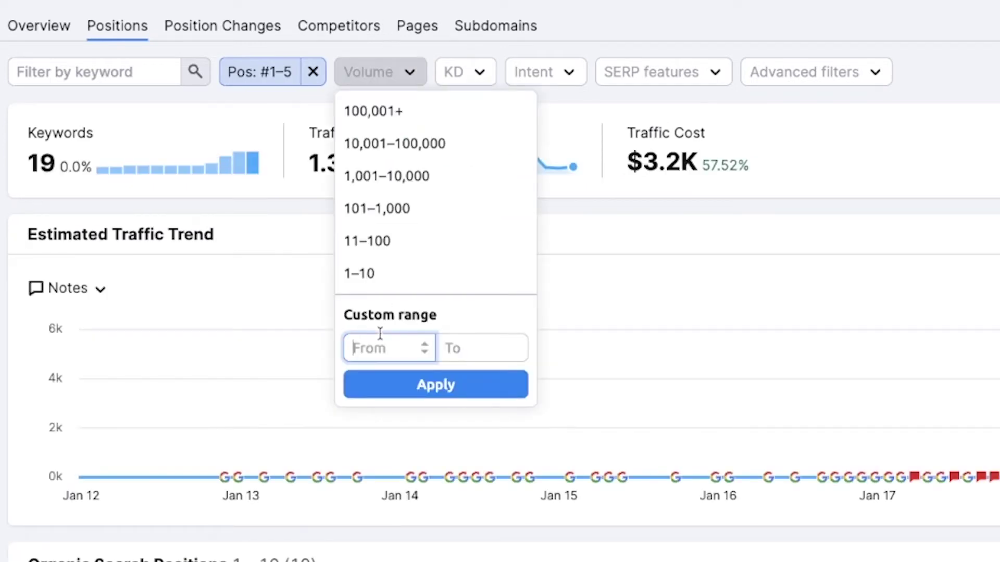
pyautogui.click(406, 392)
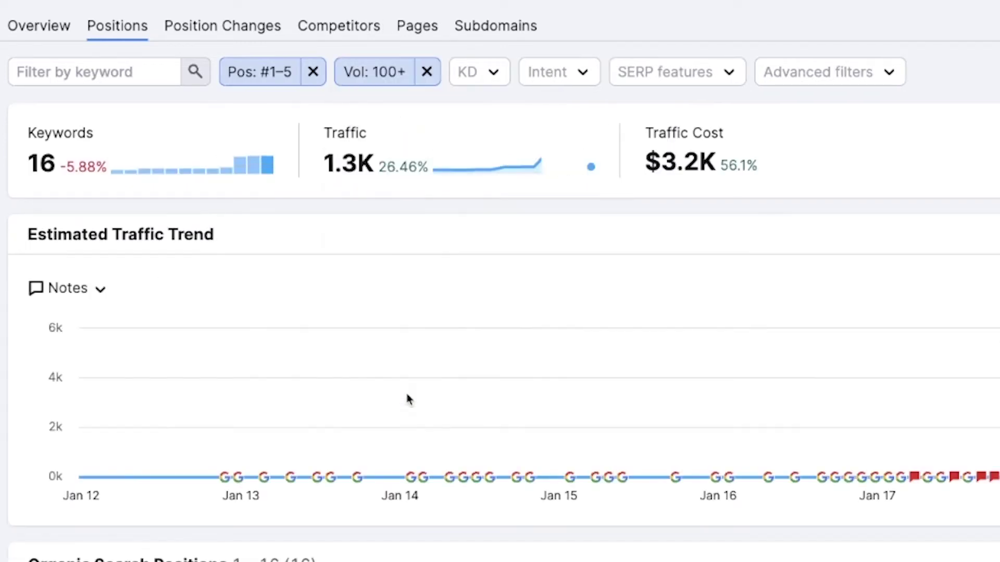
# - Limit the womeninstem.org keywords to a keyword difficulty of at most 50% and review the filtered keyword list
pyautogui.click(484, 72)
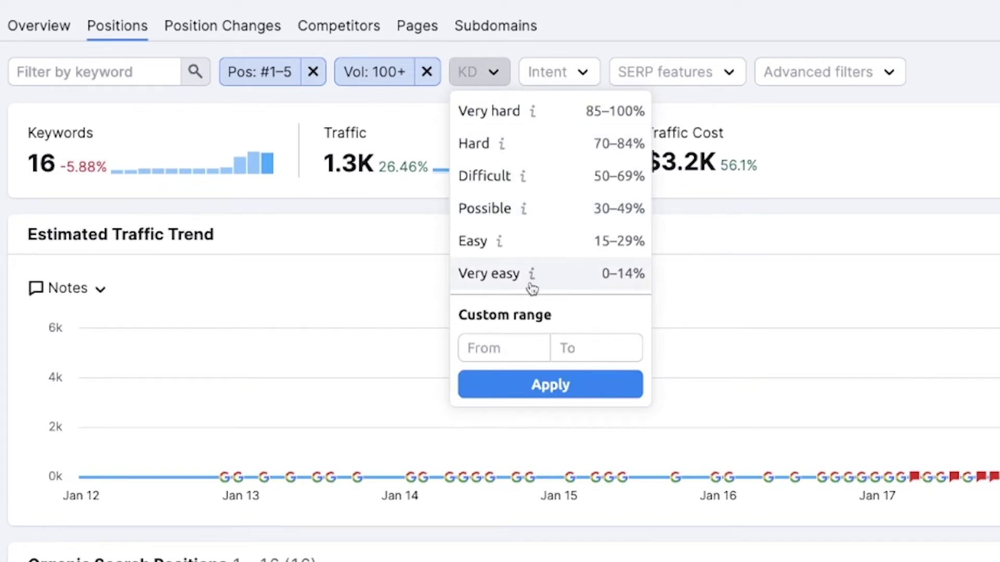
pyautogui.click(584, 349)
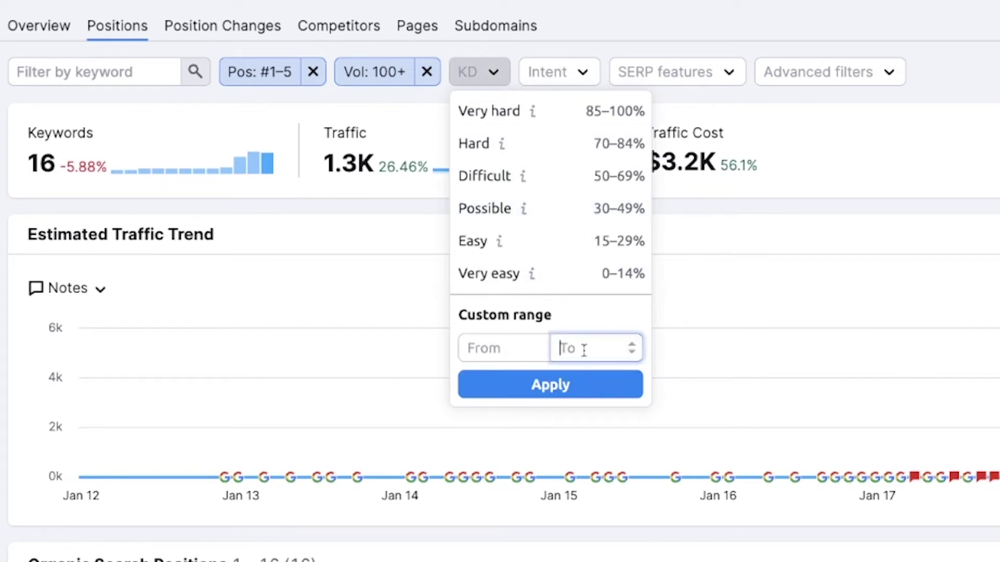
pyautogui.click(573, 384)
pyautogui.scroll(-1, 746, 385)
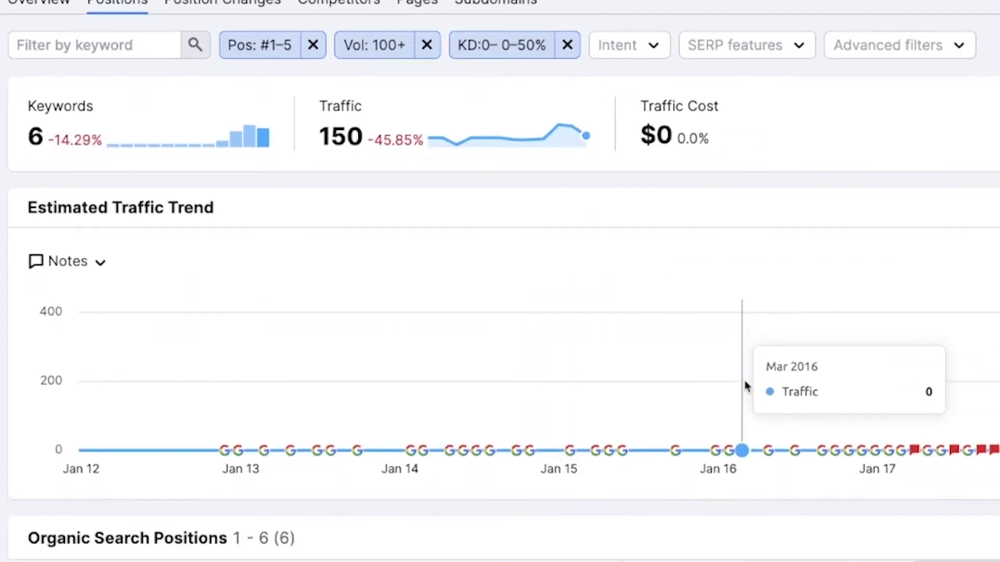
pyautogui.scroll(-5, 745, 384)
pyautogui.scroll(3, 513, 339)
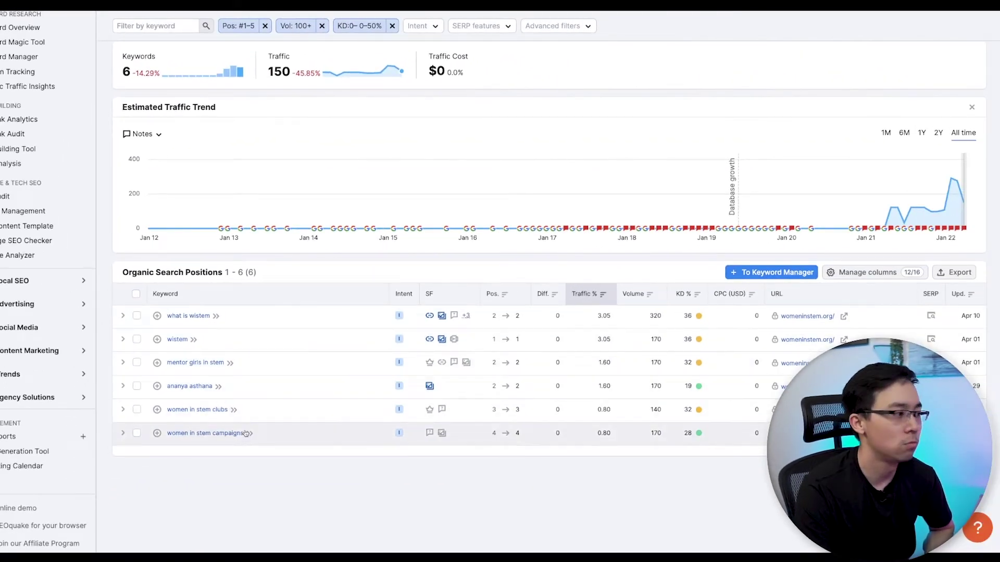
pyautogui.scroll(-2, 245, 433)
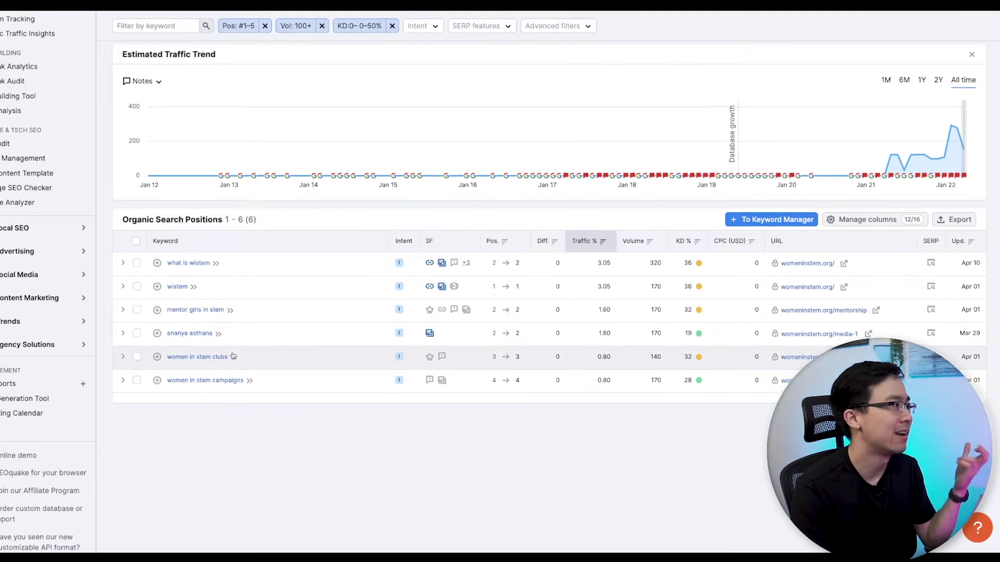
pyautogui.scroll(5, 250, 338)
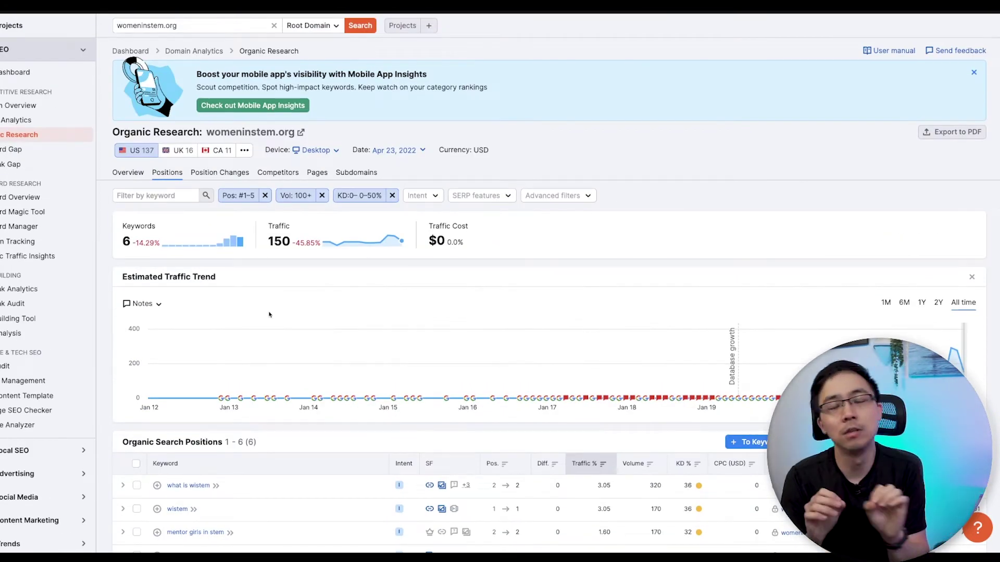
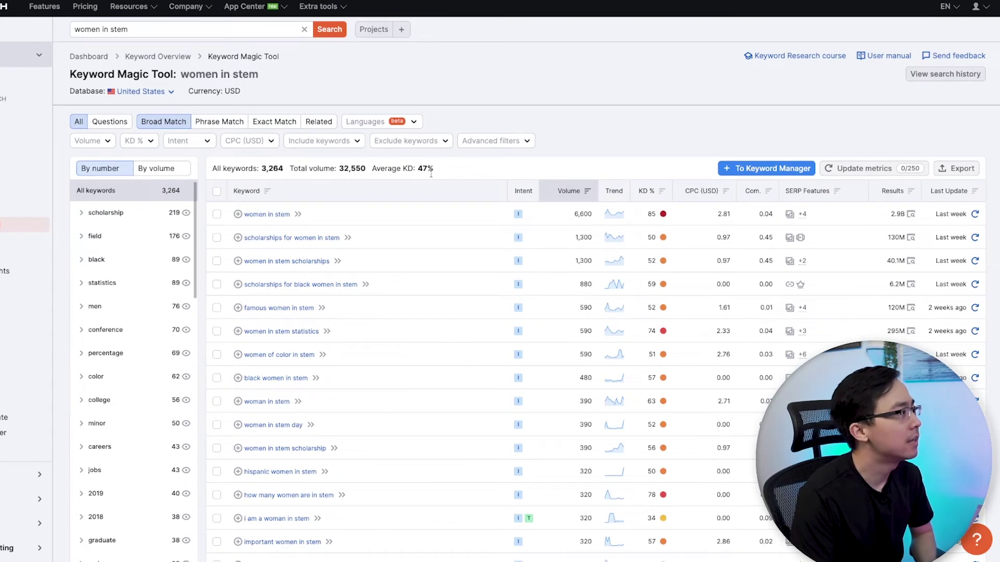
# - Enlarge the page and limit the "women in stem" keyword ideas to a keyword difficulty of at most 30%
pyautogui.hotkey('ctrl', '+')
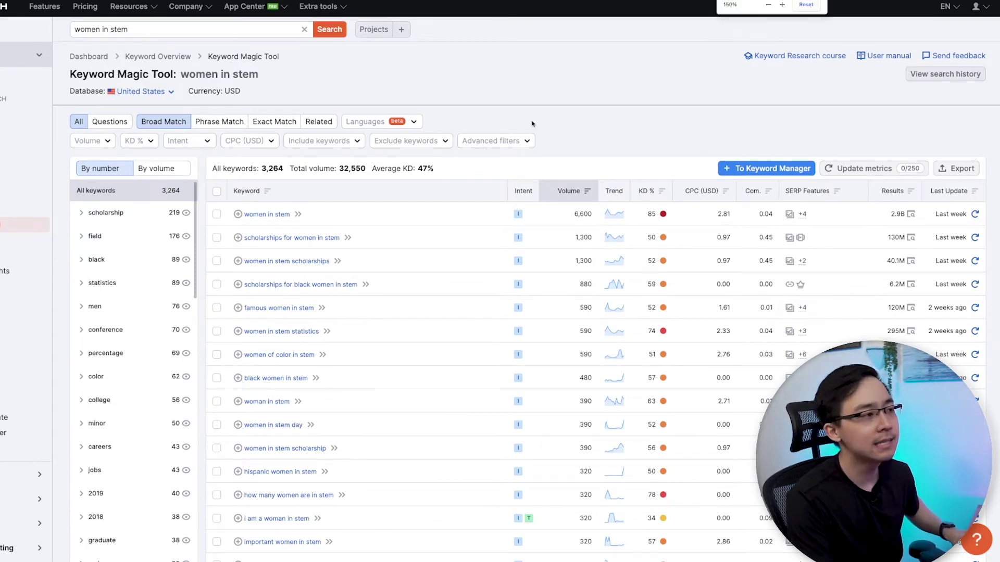
pyautogui.scroll(-1, 472, 129)
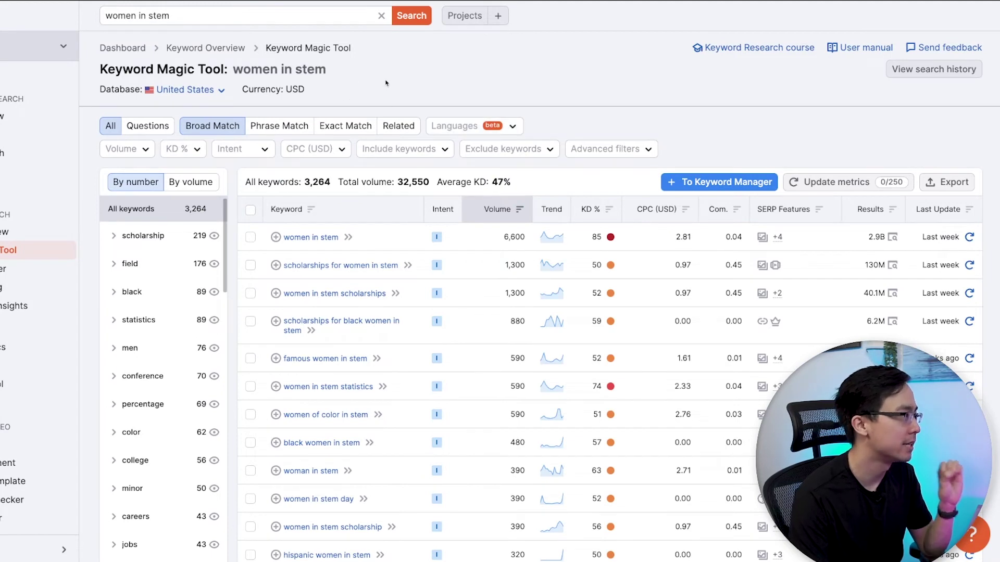
pyautogui.scroll(-2, 386, 83)
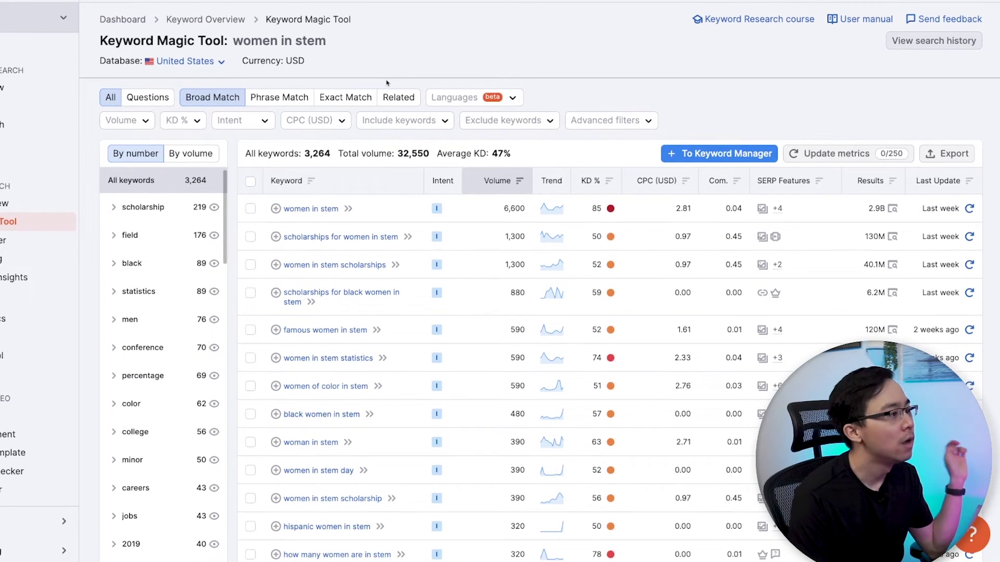
pyautogui.click(172, 121)
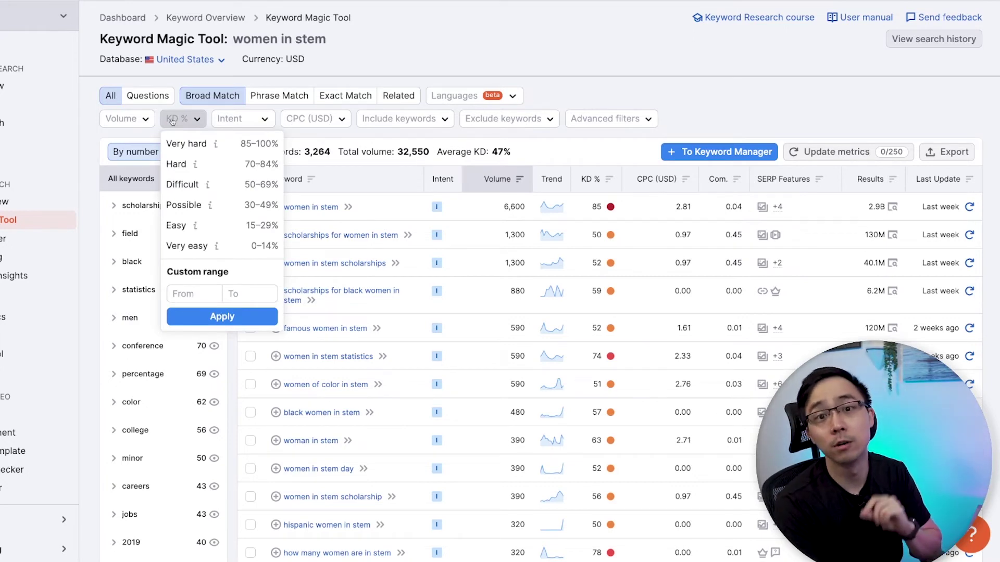
pyautogui.click(230, 294)
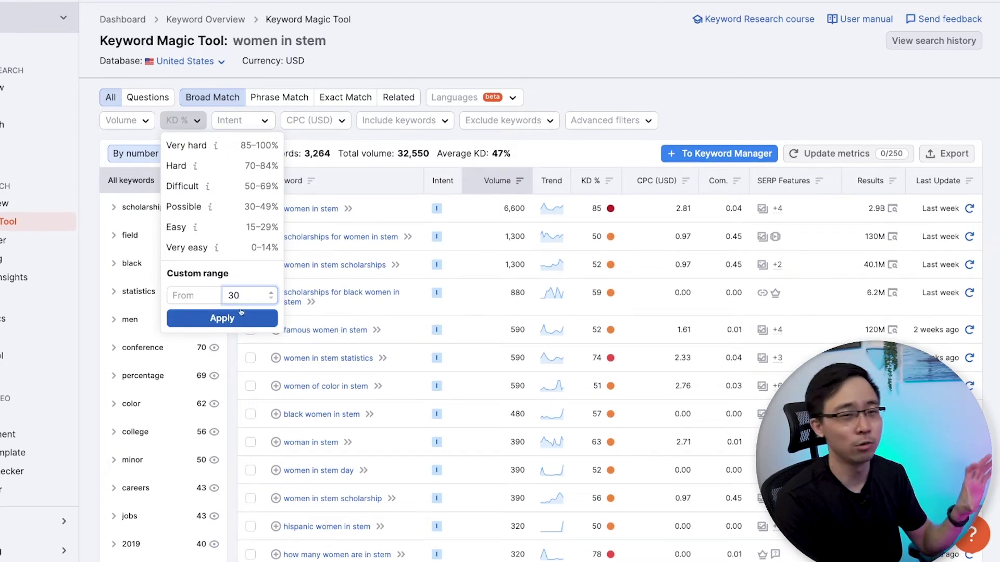
pyautogui.click(211, 320)
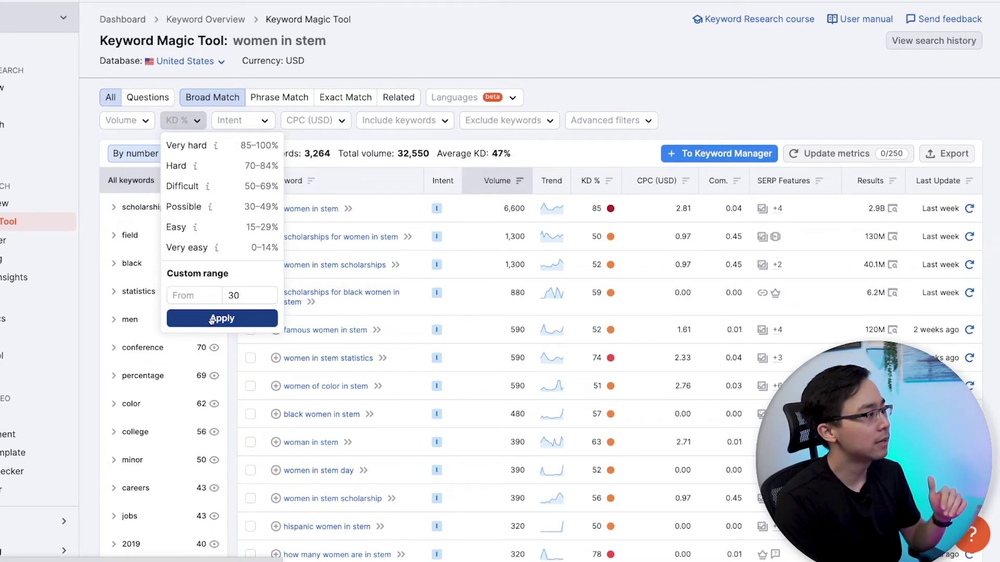
pyautogui.scroll(1, 206, 209)
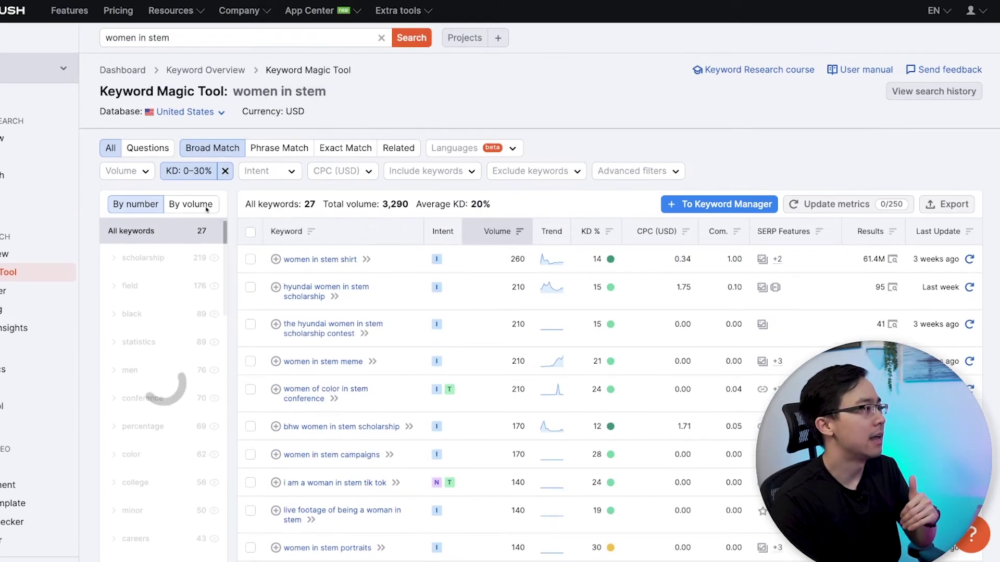
pyautogui.click(190, 172)
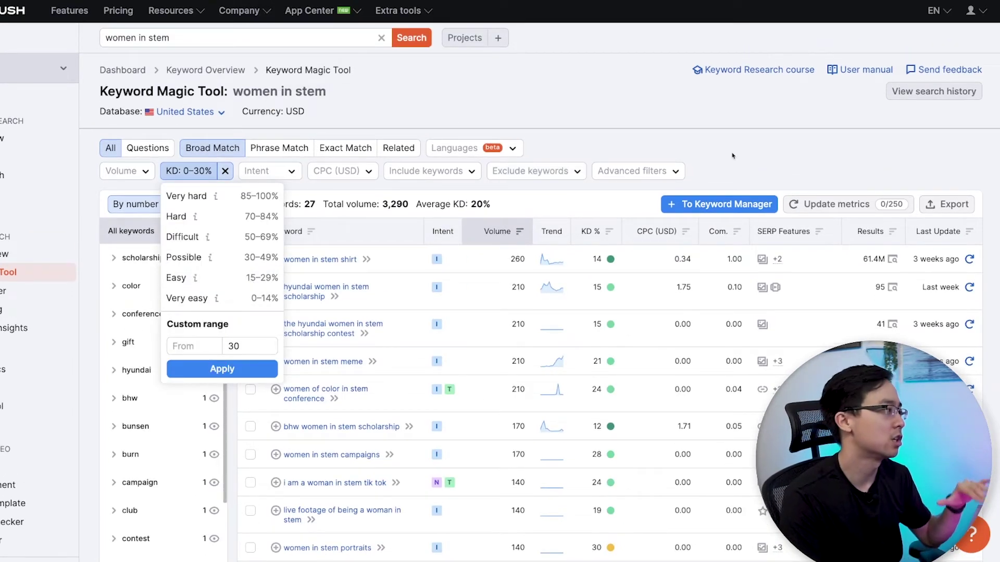
pyautogui.click(720, 125)
# - Filter the "women in stem" keyword ideas to a custom search volume range of 100 to 1,000
pyautogui.scroll(-2, 719, 125)
pyautogui.click(125, 71)
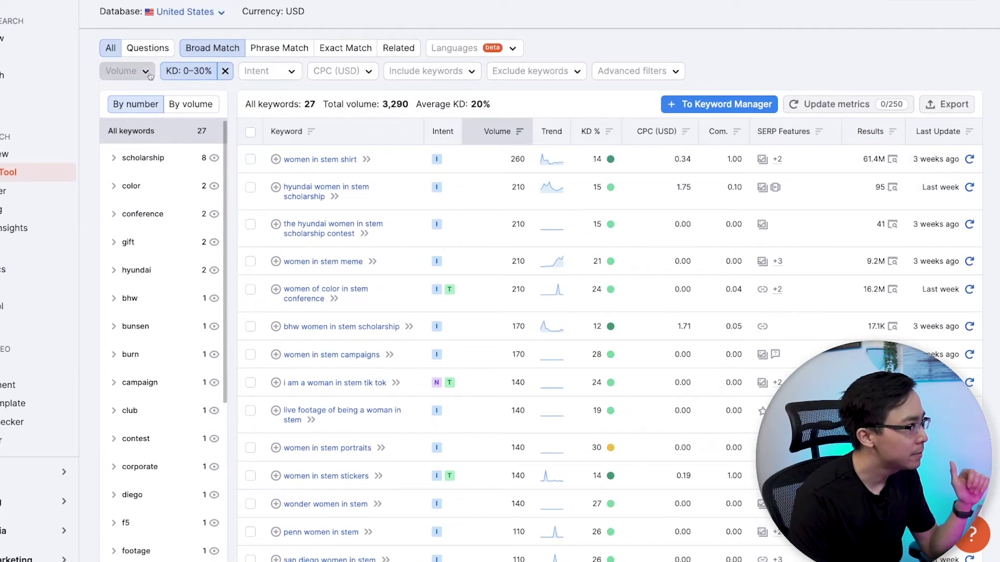
pyautogui.click(142, 243)
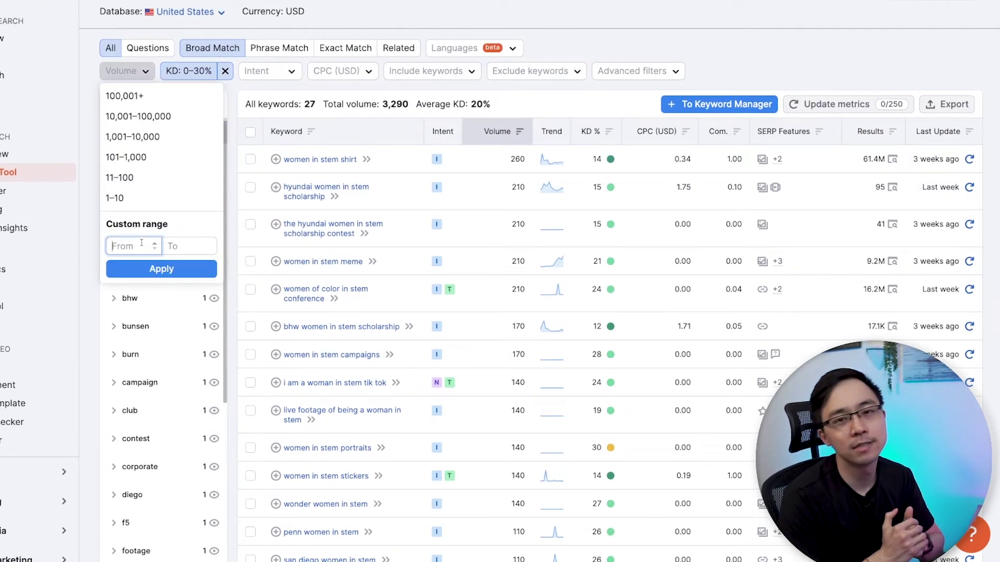
pyautogui.write('100')
pyautogui.press('Tab')
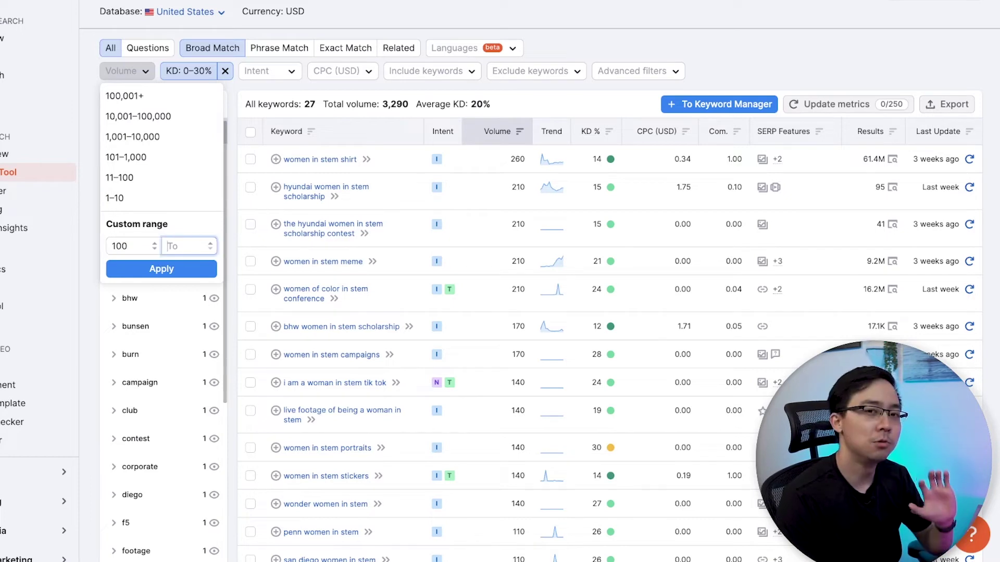
pyautogui.click(148, 269)
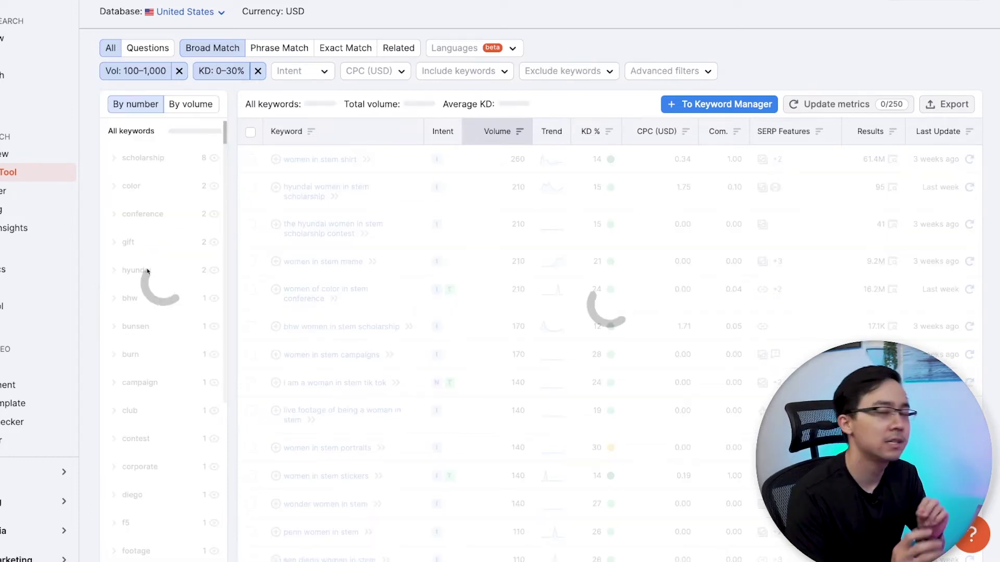
# - Review the filtered "women in stem" keyword ideas, comparing their search volume and keyword difficulty
pyautogui.scroll(2, 148, 271)
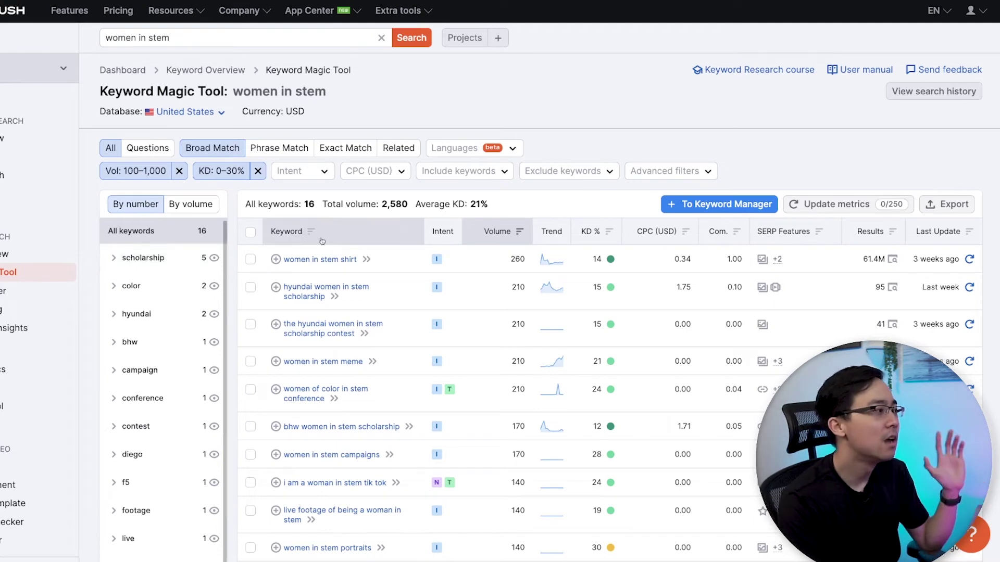
pyautogui.scroll(-1, 496, 220)
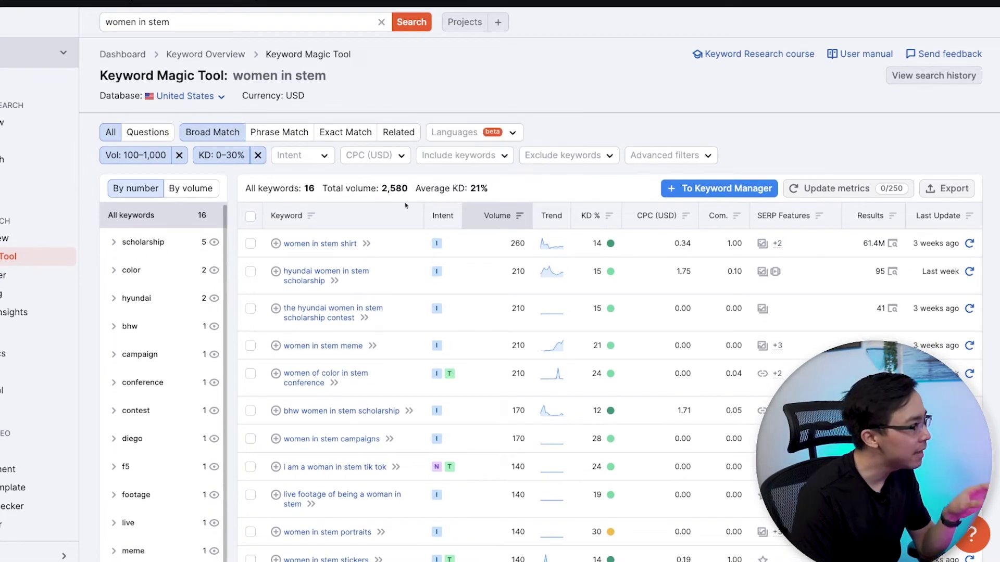
pyautogui.scroll(-1, 303, 188)
pyautogui.scroll(-1, 303, 187)
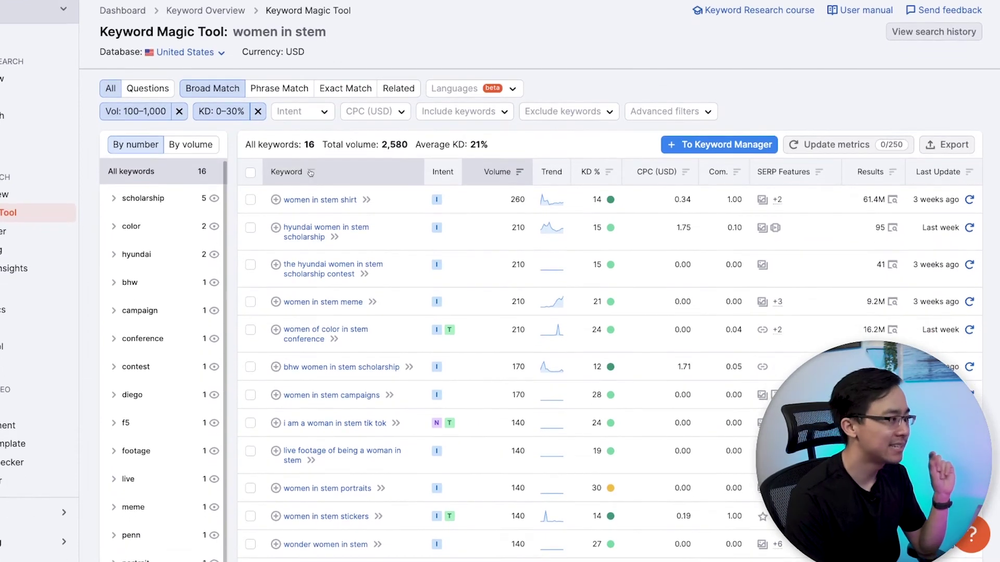
# - Search Google for the "hyundai women in stem scholarship" keyword idea, enlarge the results page and review the ranking pages
pyautogui.scroll(-1, 310, 173)
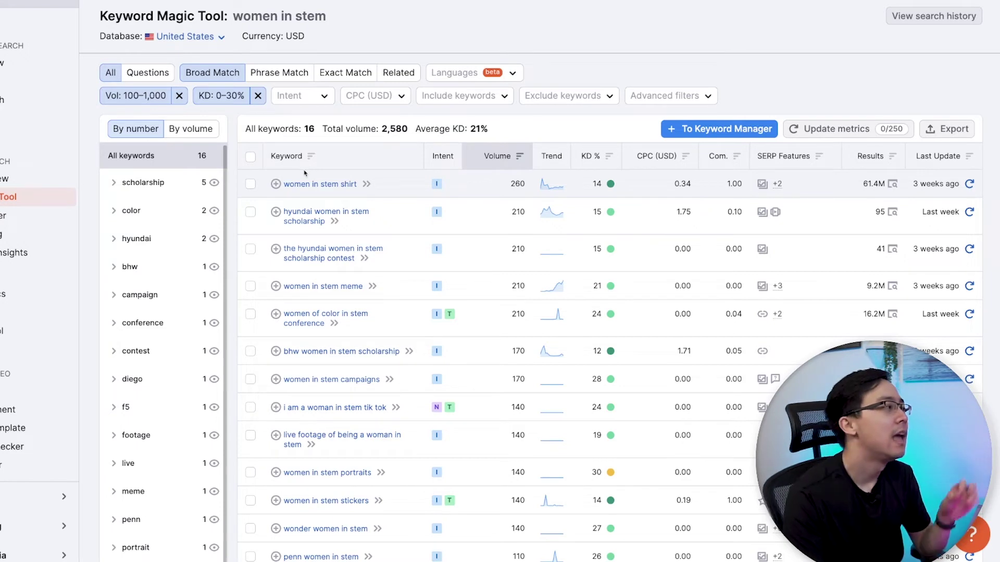
pyautogui.scroll(-1, 305, 173)
pyautogui.scroll(-1, 488, 201)
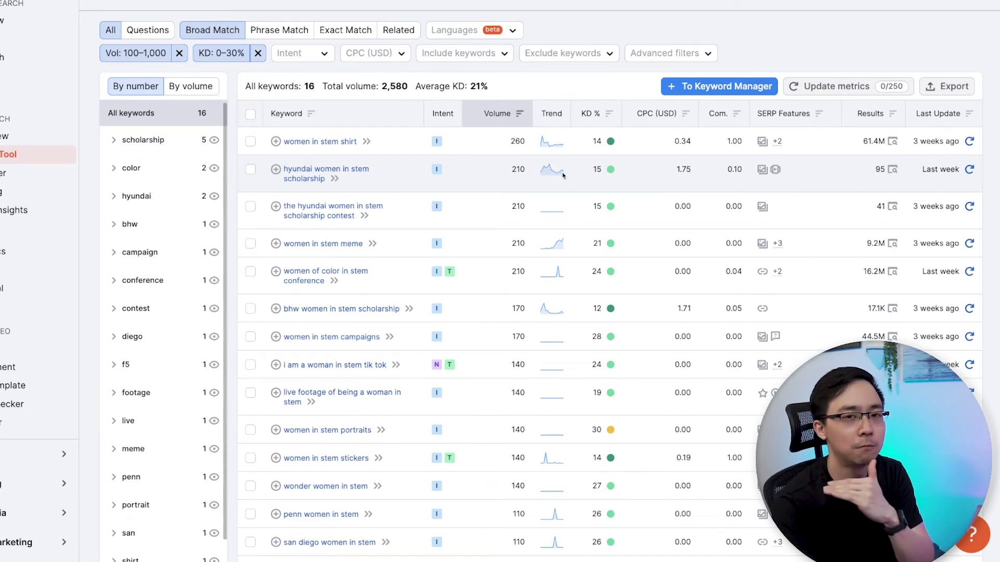
pyautogui.rightClick(319, 181)
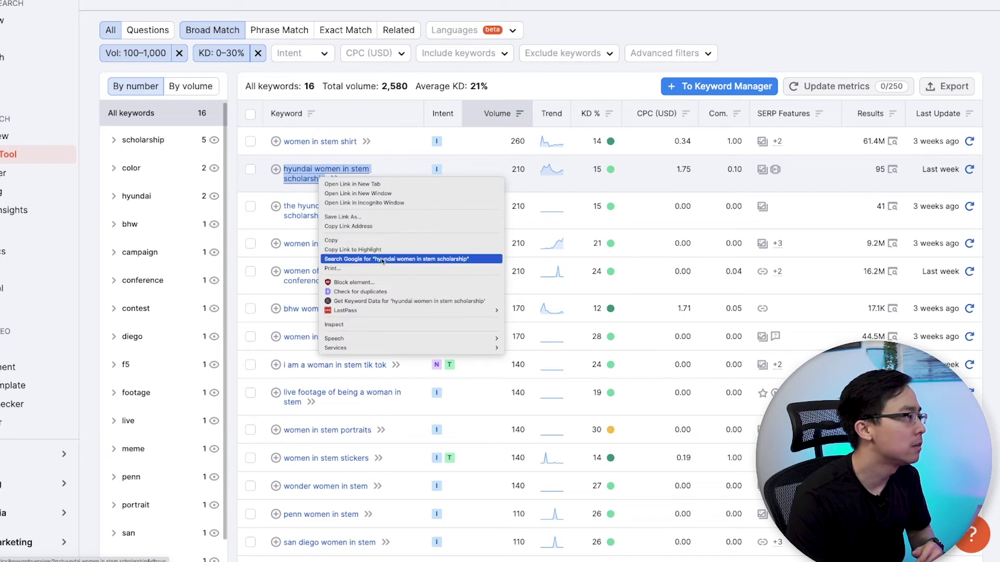
pyautogui.click(383, 259)
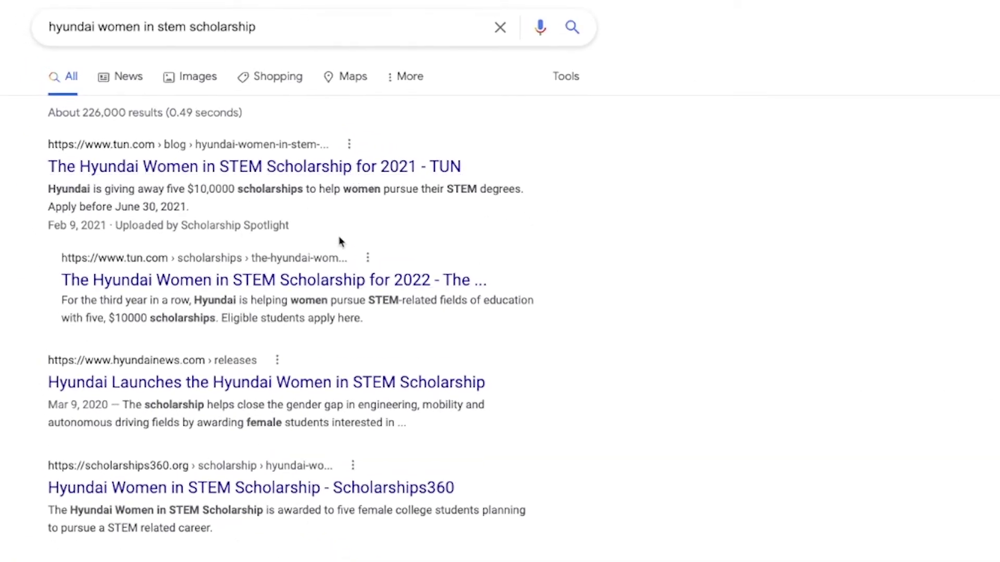
pyautogui.hotkey('ctrl', '+')
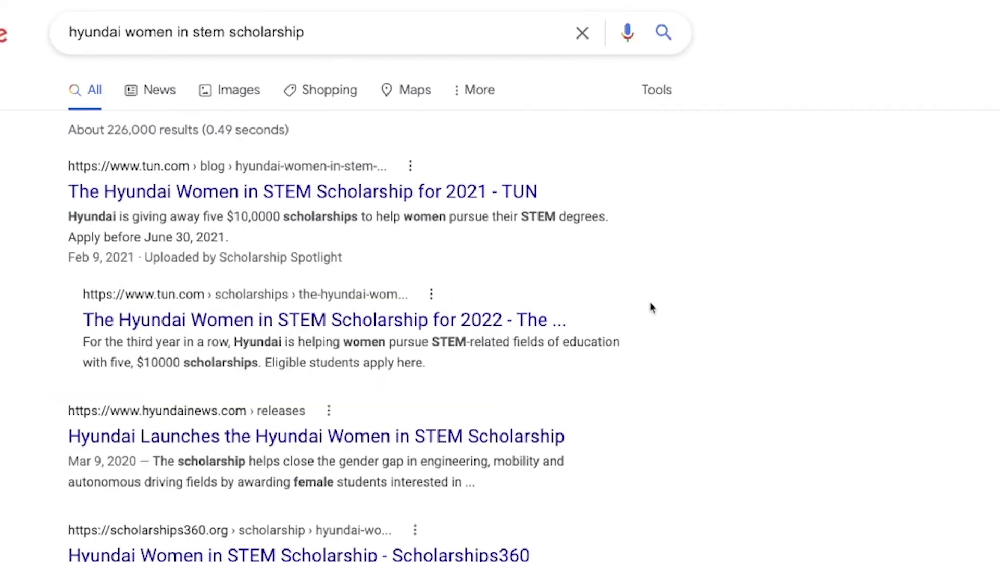
pyautogui.scroll(-7, 814, 479)
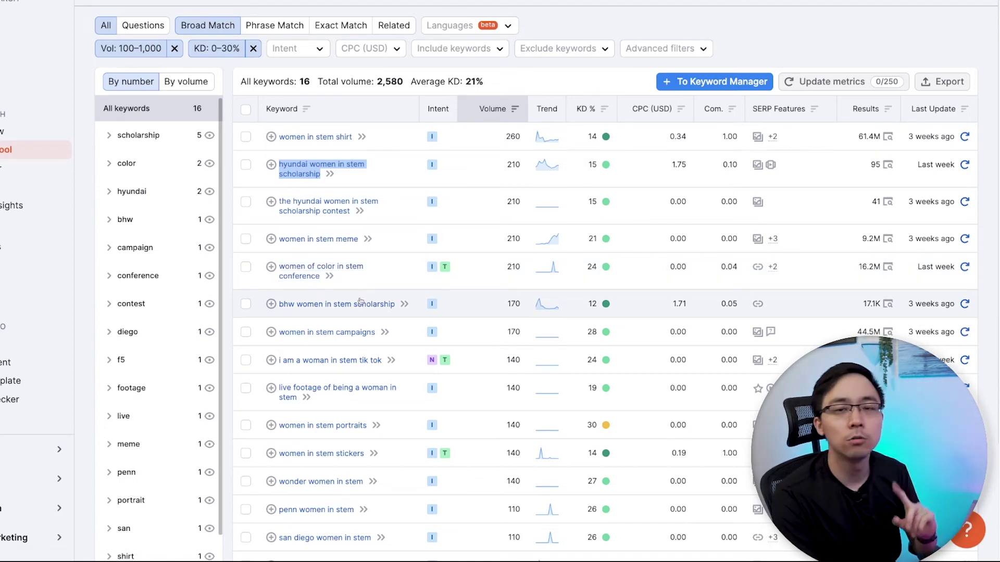
# - Recheck the remaining "women in stem" ideas, and run a new Keyword Magic Tool search for "girls stem"
pyautogui.scroll(-3, 359, 301)
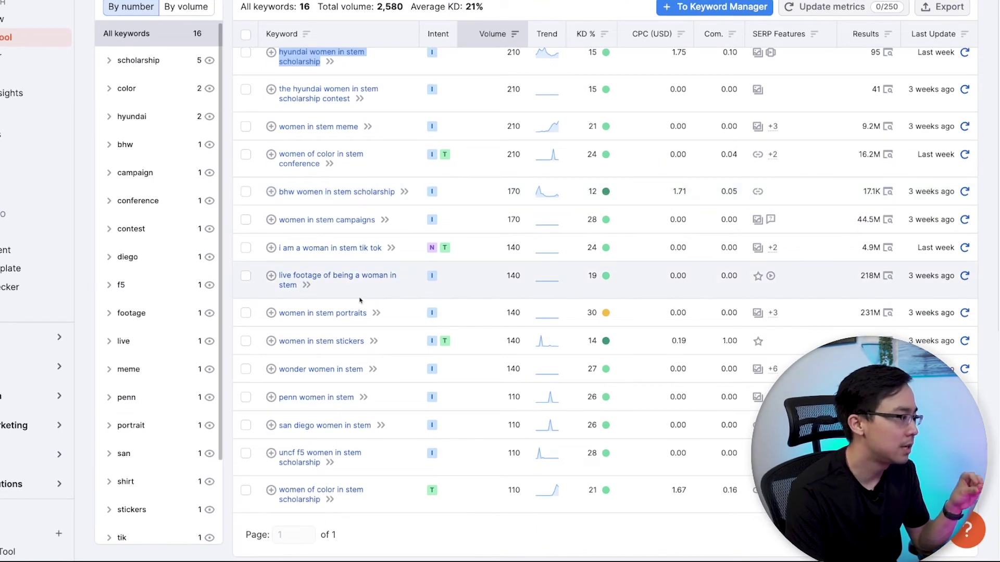
pyautogui.scroll(2, 409, 333)
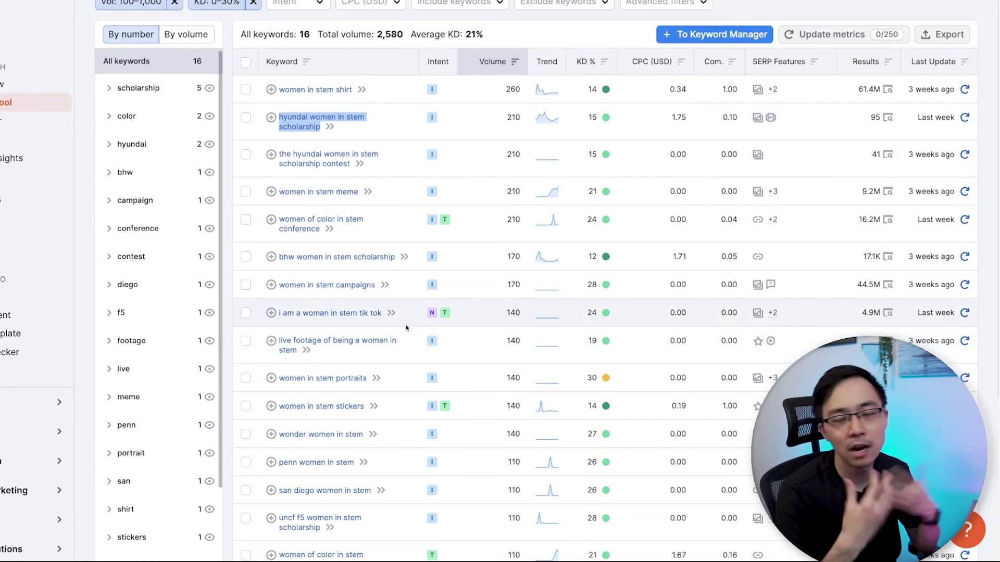
pyautogui.scroll(5, 407, 327)
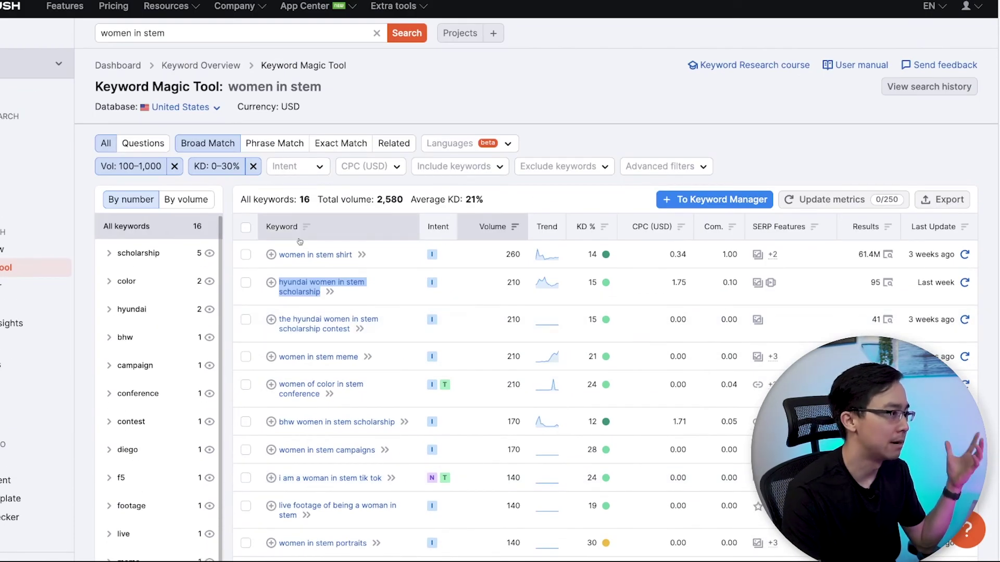
pyautogui.click(163, 34)
pyautogui.doubleClick(120, 37)
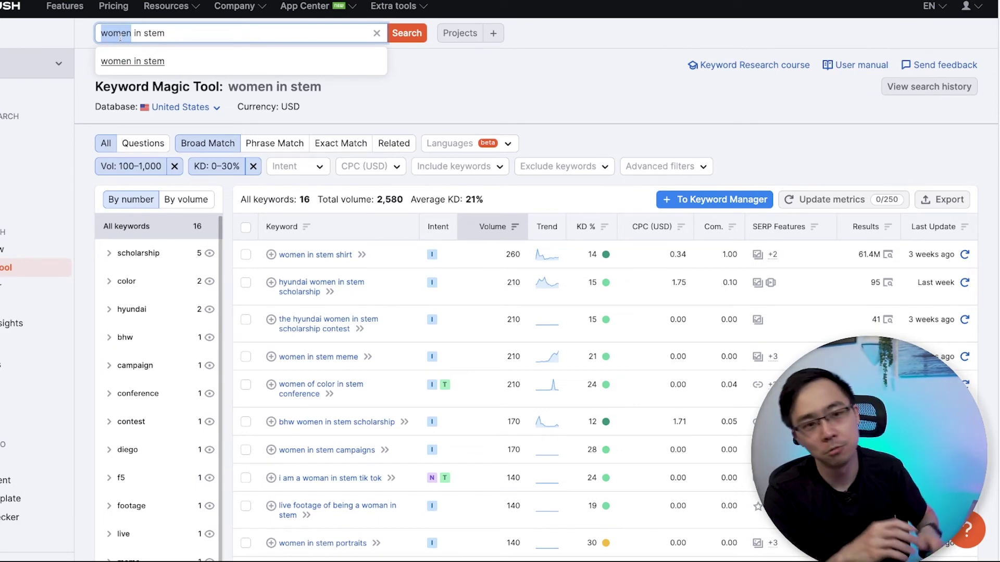
pyautogui.hotkey('ctrl', 'a')
pyautogui.write('girls ')
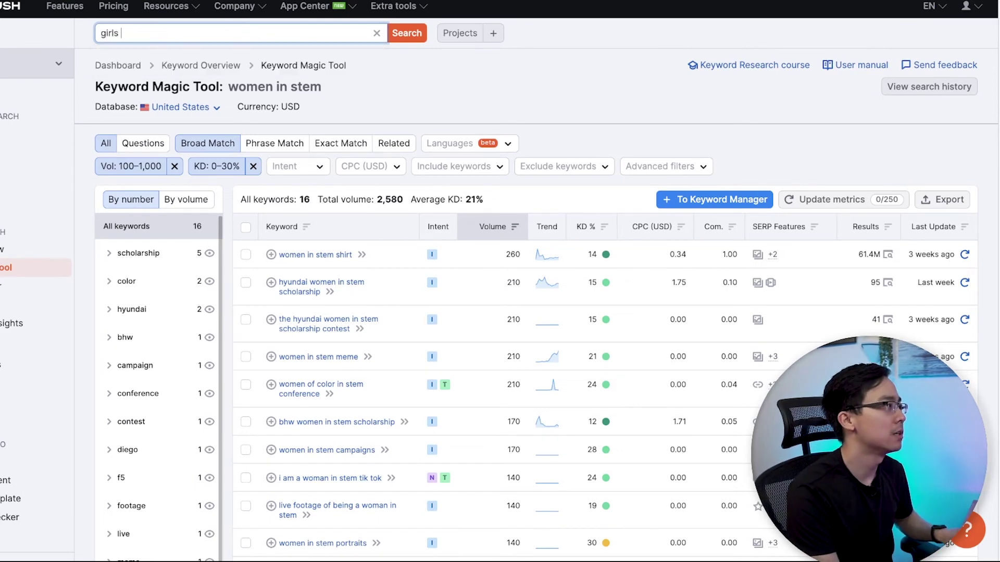
pyautogui.write('stem')
pyautogui.press('Return')
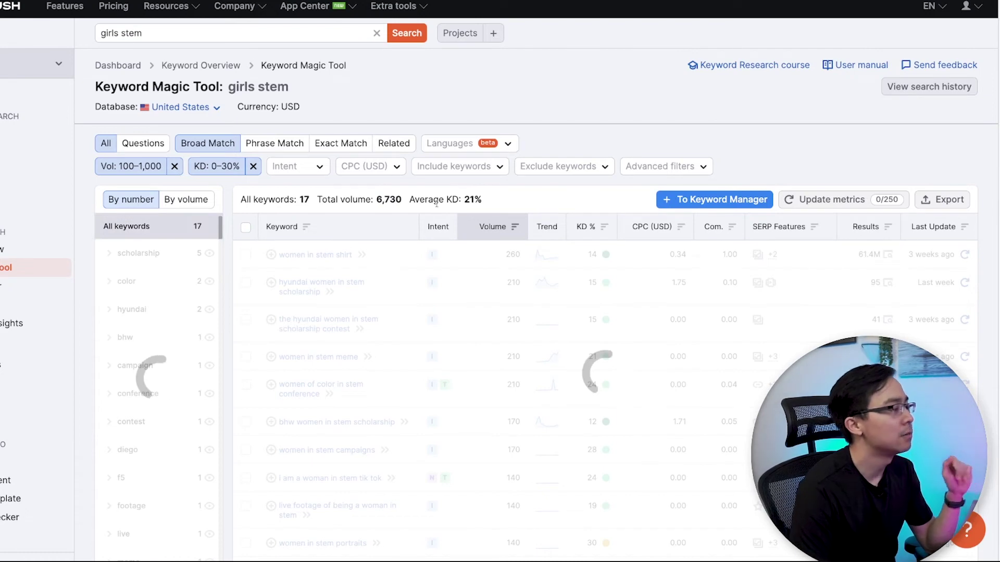
# - Review the "girls stem" keyword ideas and change their keyword difficulty filter to a custom range of 30 to 50%
pyautogui.scroll(-2, 437, 203)
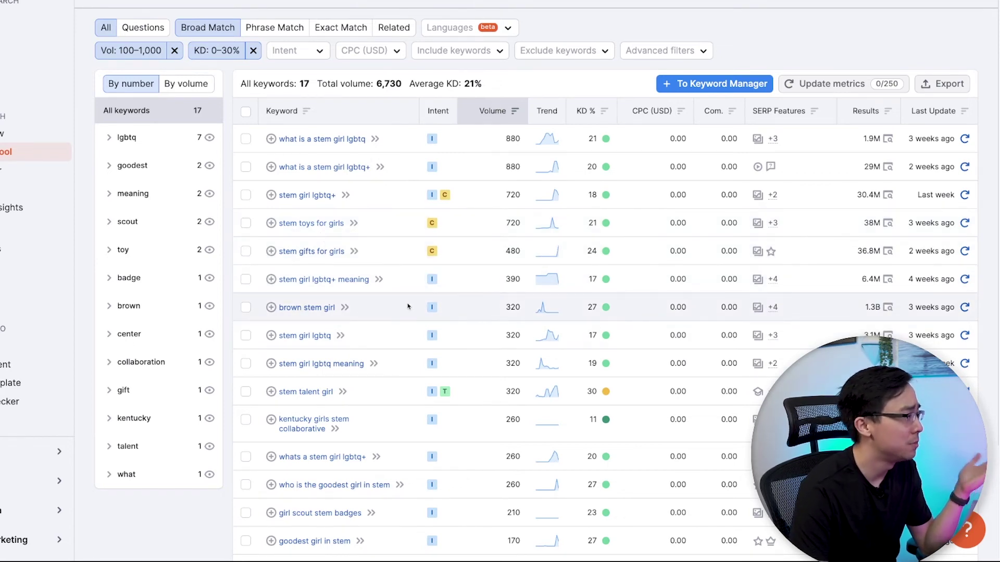
pyautogui.scroll(-1, 411, 304)
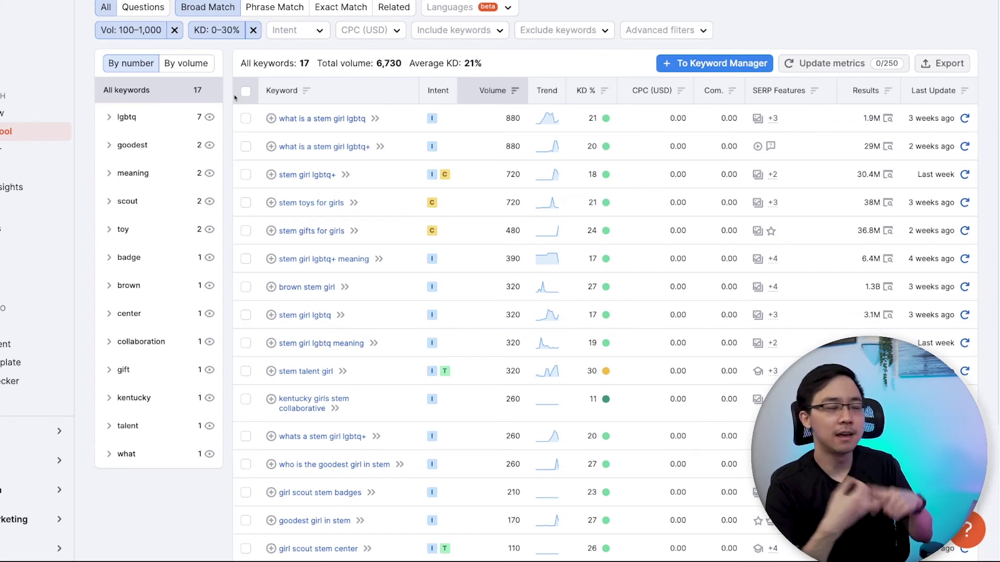
pyautogui.scroll(2, 235, 97)
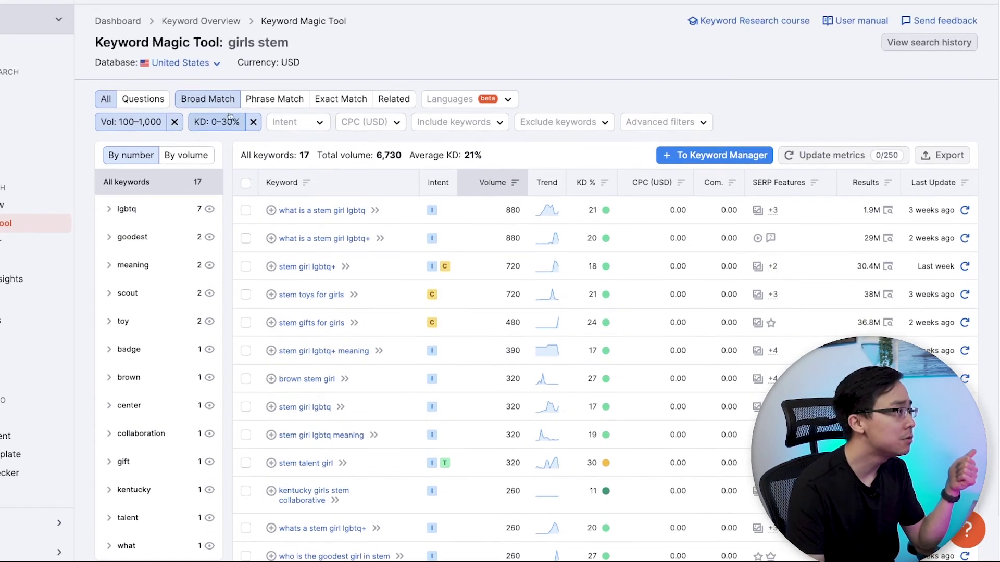
pyautogui.click(211, 130)
pyautogui.click(236, 302)
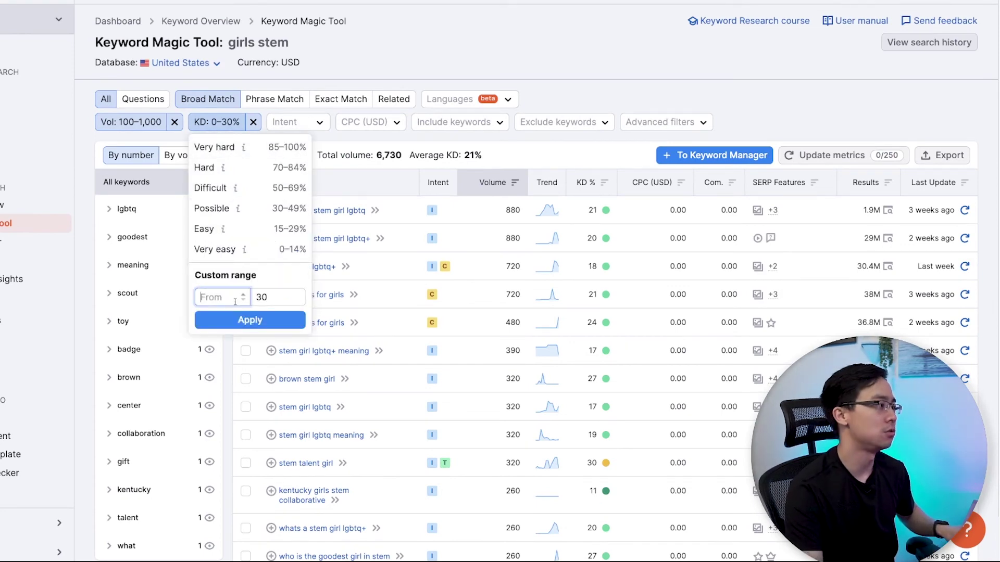
pyautogui.write('30')
pyautogui.press('Tab')
pyautogui.write('5')
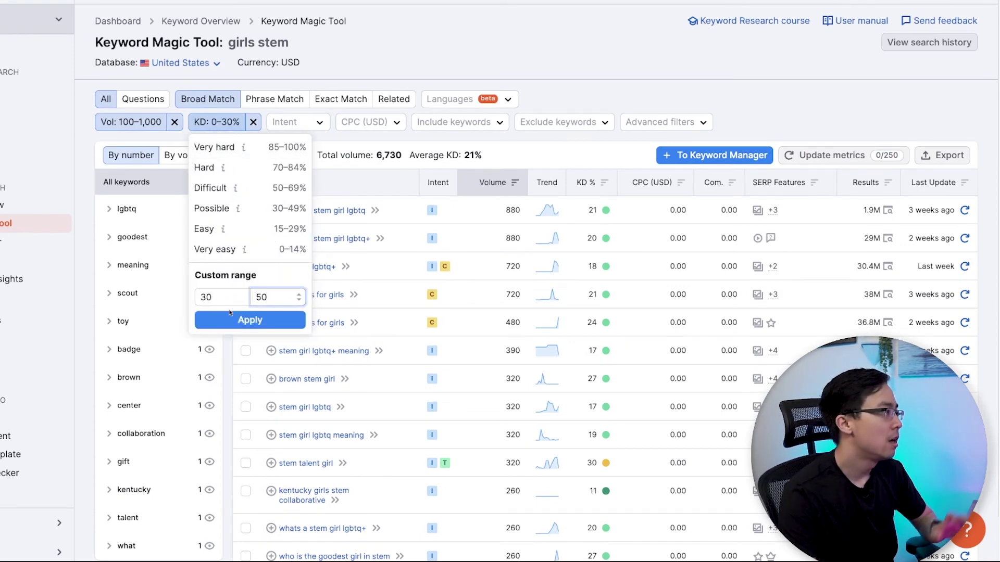
pyautogui.click(230, 314)
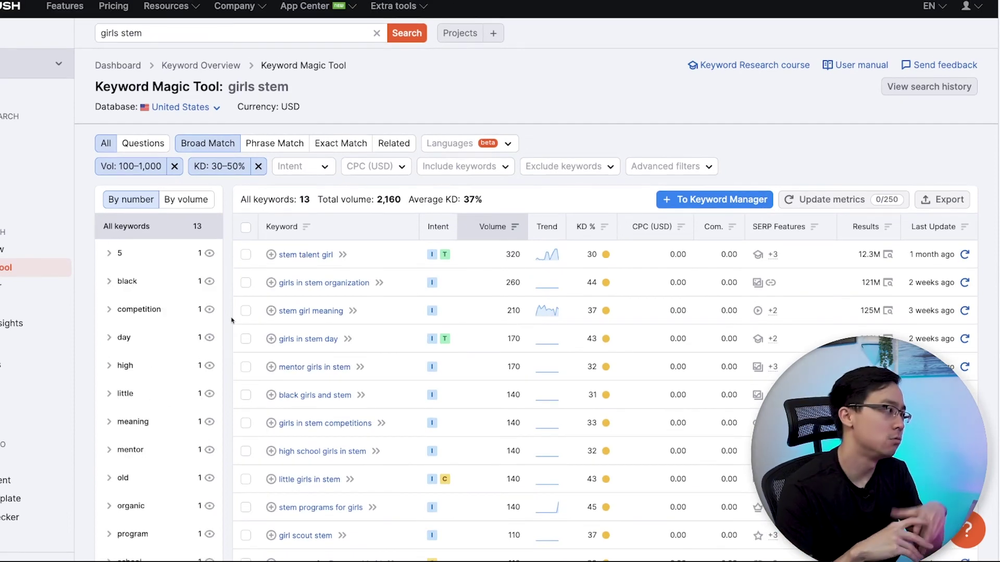
# - Narrow the filtered "girls stem" keyword ideas to question-based keywords only
pyautogui.scroll(-1, 286, 302)
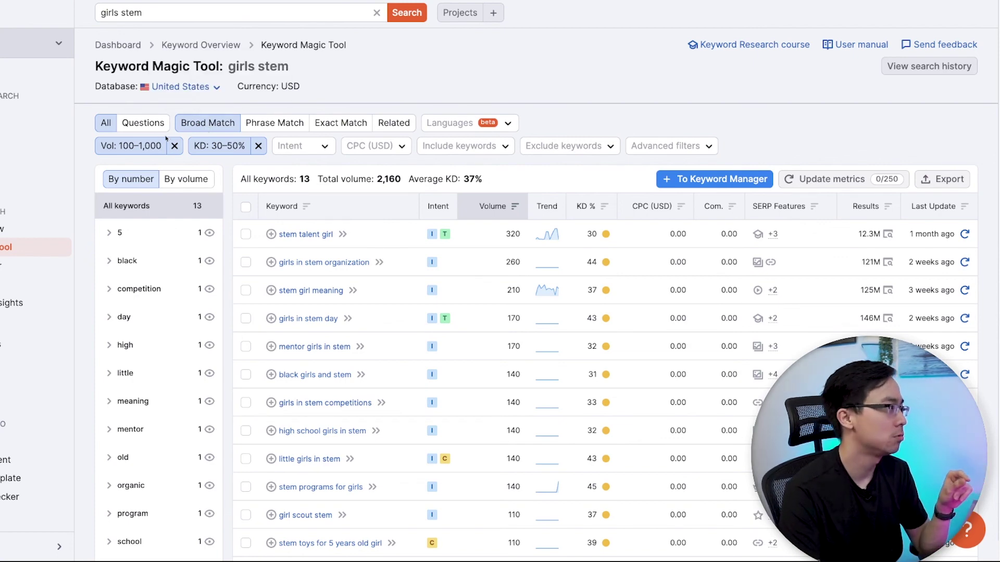
pyautogui.click(153, 125)
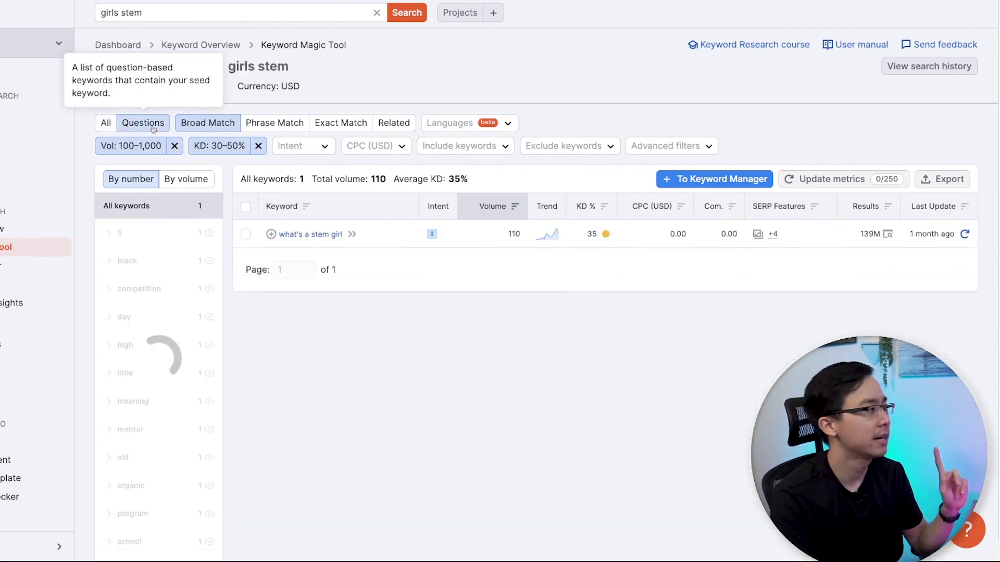